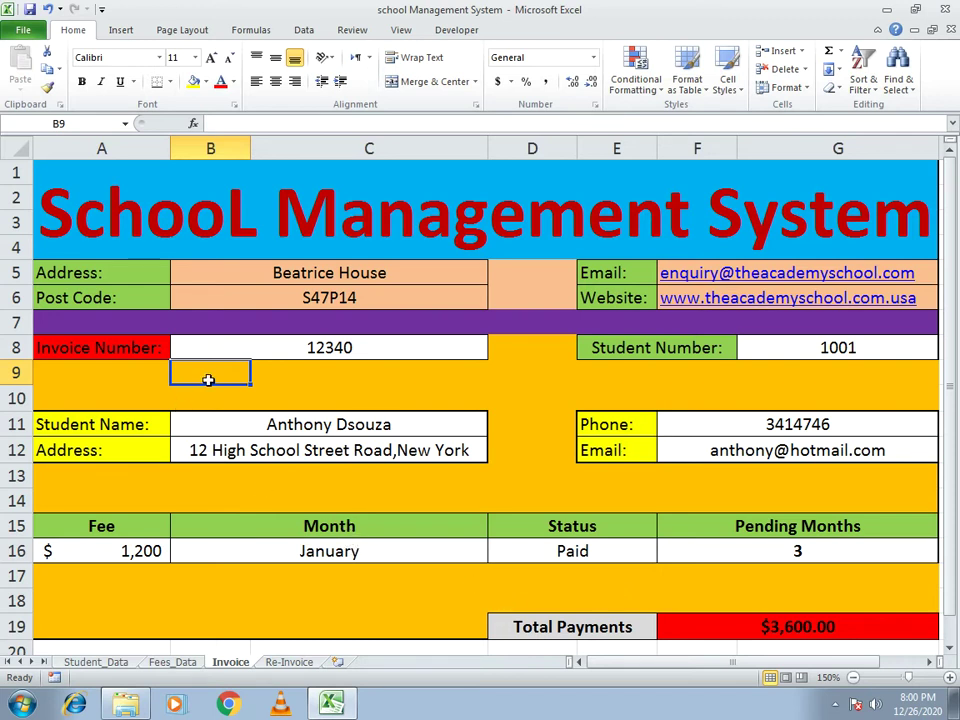
Enter invoice number 12341 in B8 so the second student's details, April fee and Paid status appear.
left_click(302, 349)
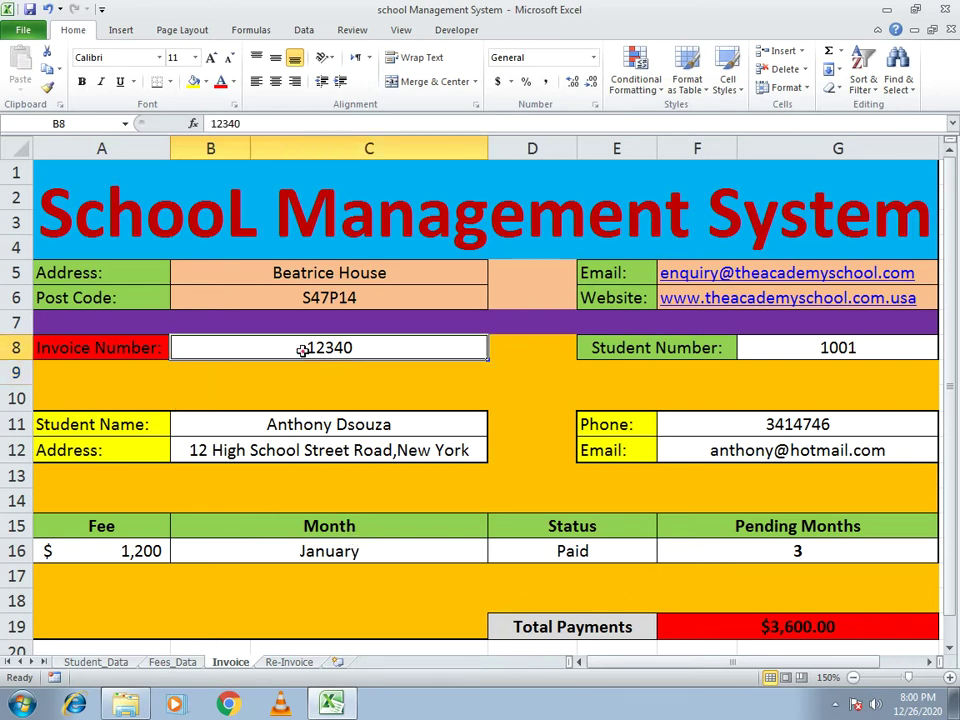
type("1234")
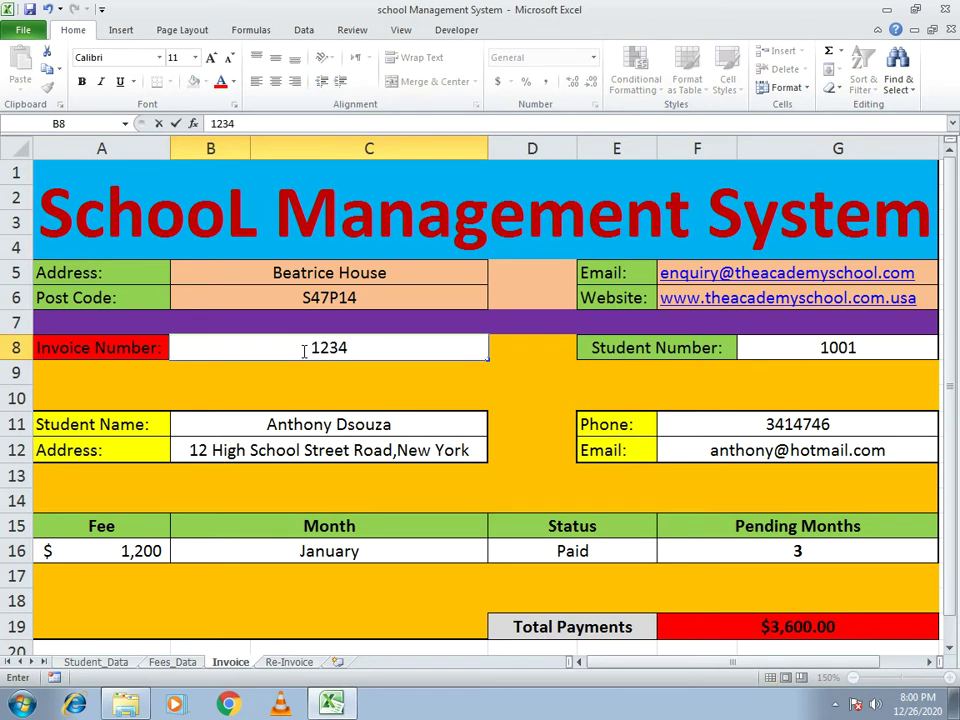
type("1")
key("Return")
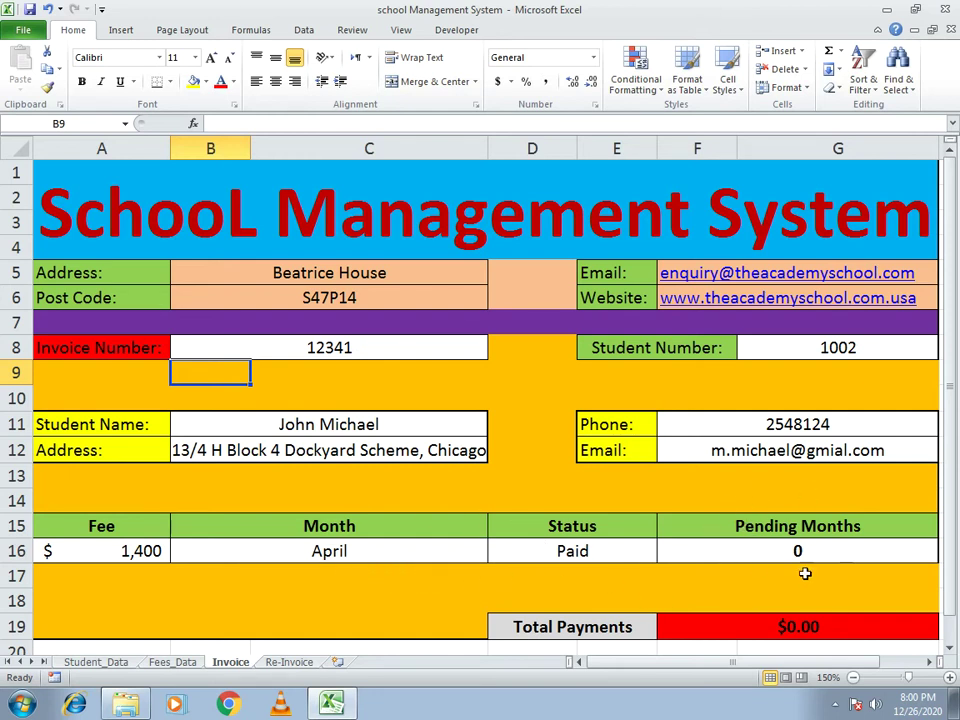
Restore invoice number 12340 in B8 and switch to the Fees_Data sheet.
left_click(272, 349)
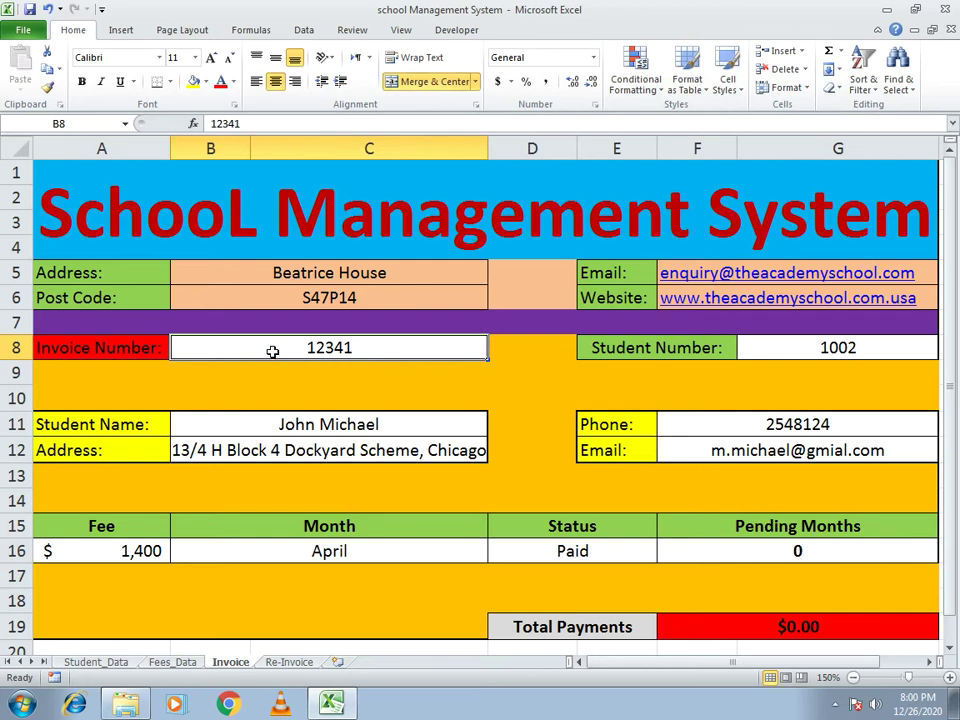
type("12340")
key("Return")
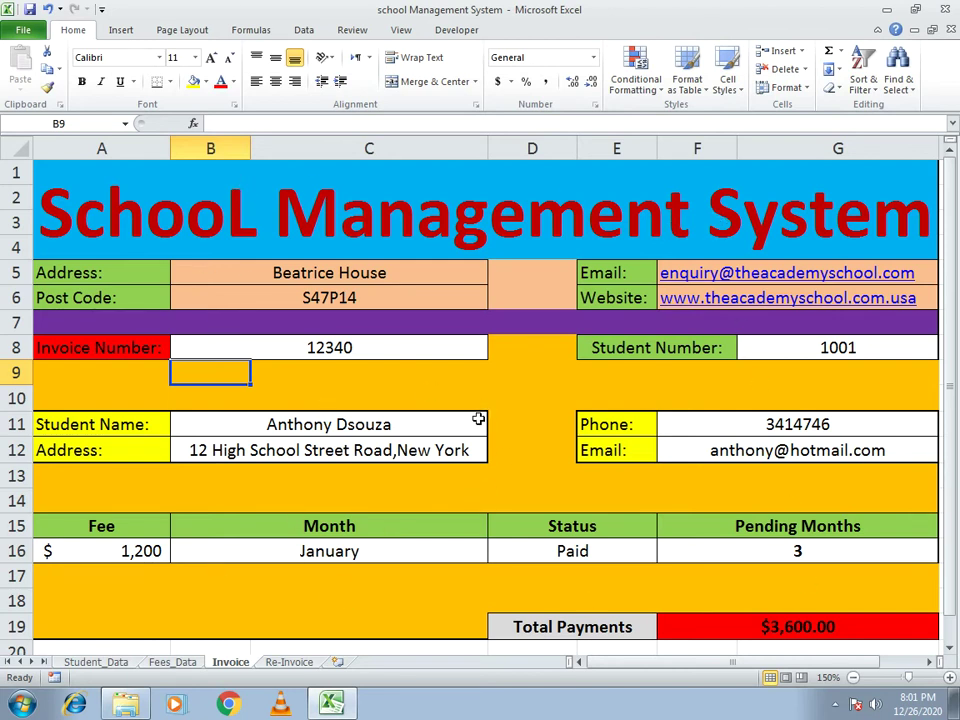
left_click(178, 662)
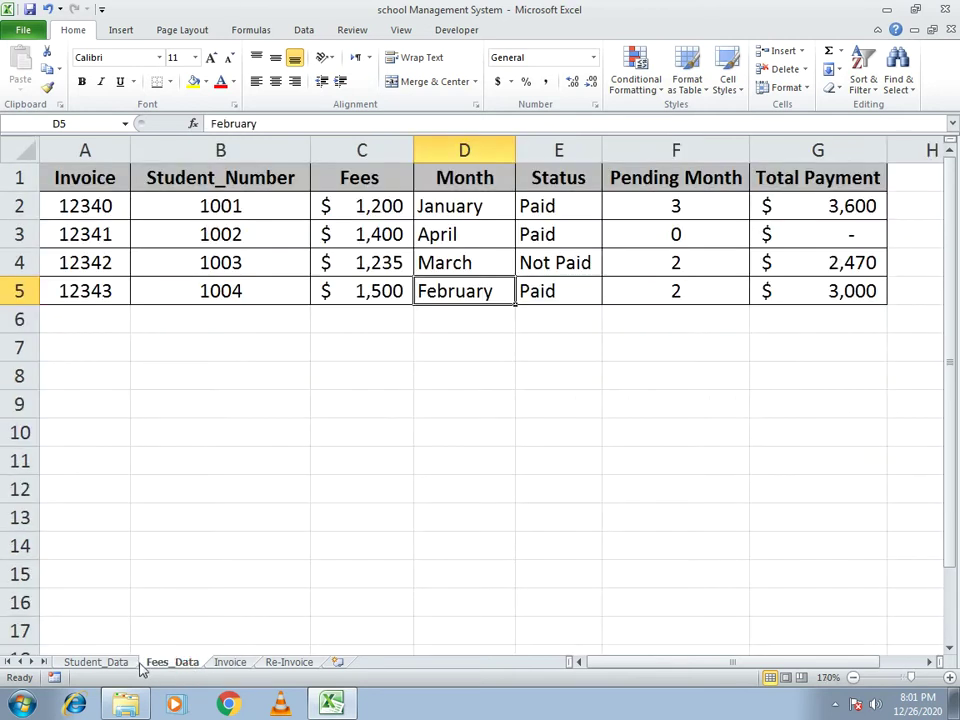
Review the Student_Data and Fees_Data tables, then go to the blank Re-Invoice sheet.
left_click(108, 663)
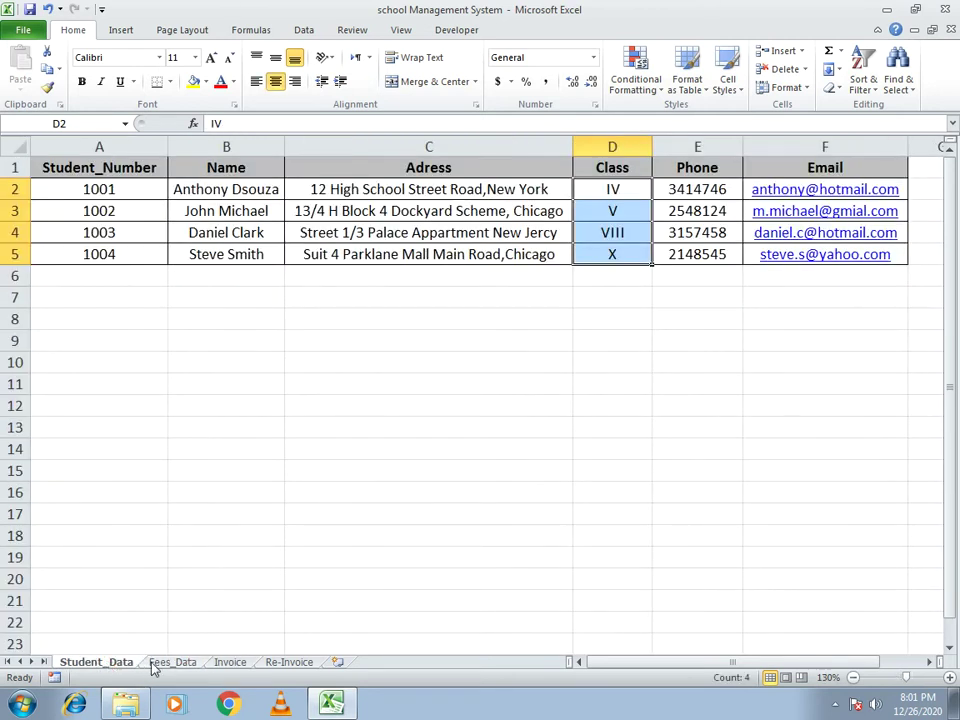
left_click(153, 663)
left_click(98, 662)
left_click(174, 663)
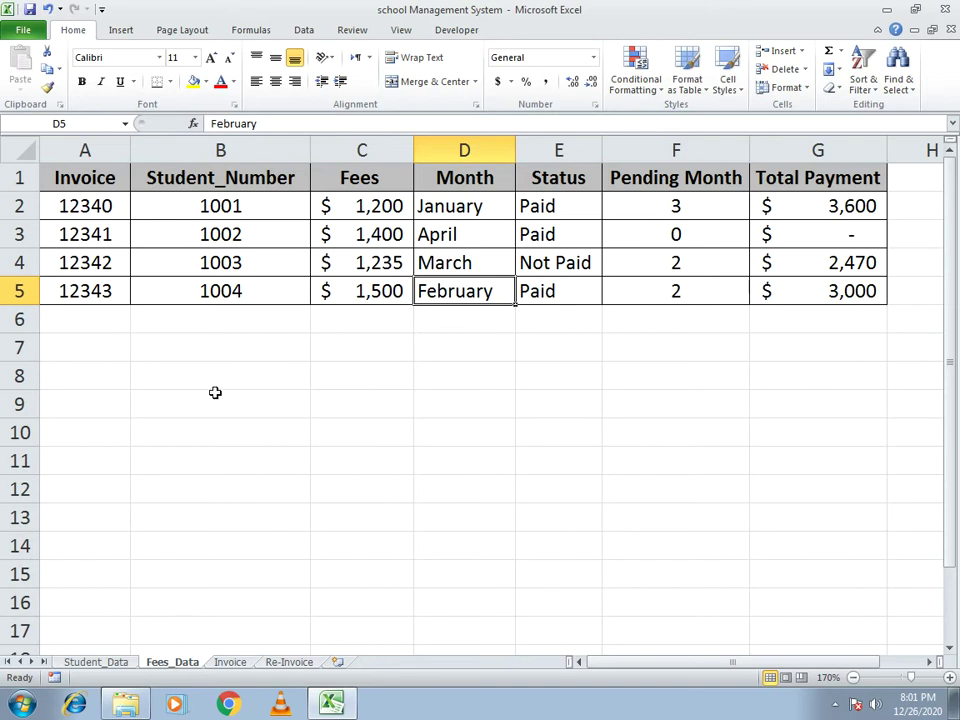
left_click(278, 664)
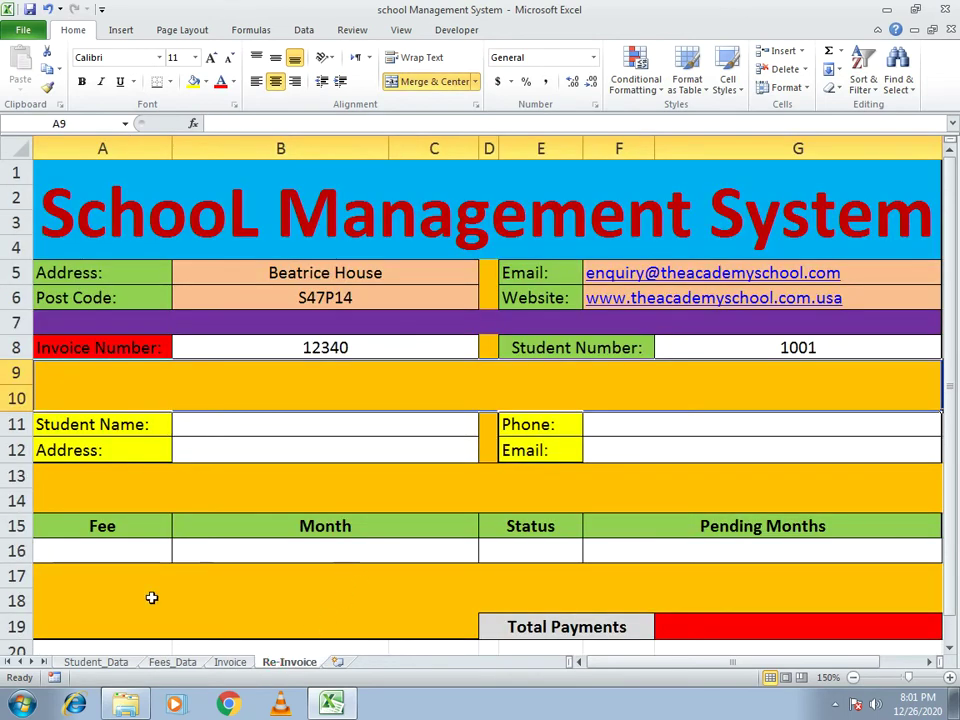
Compare the filled Invoice sheet with the empty Re-Invoice form, then view Student_Data.
left_click(217, 662)
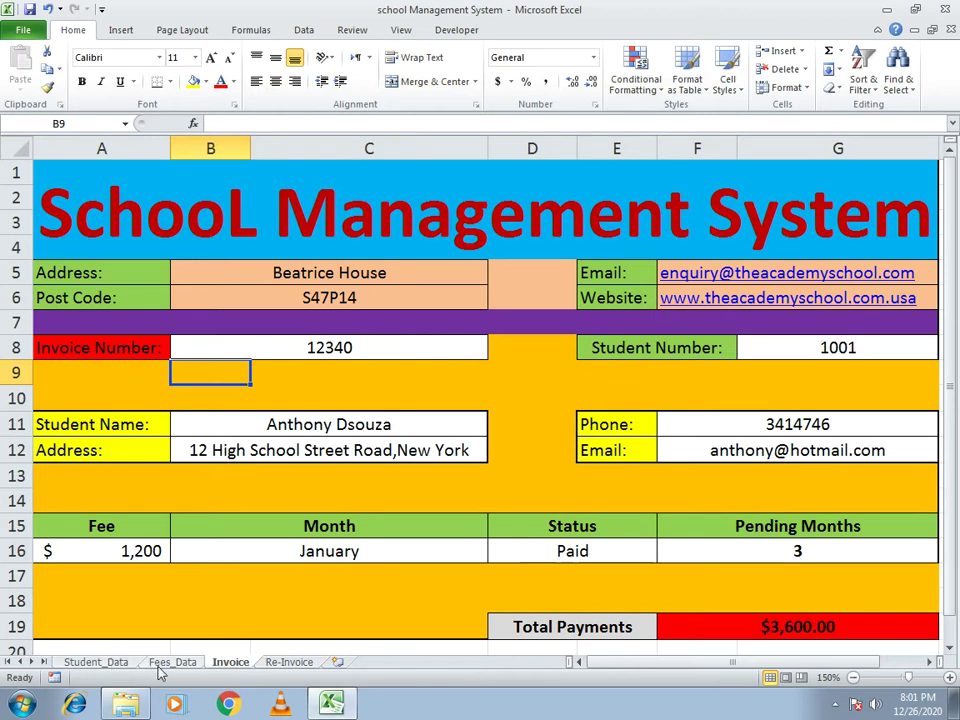
left_click(288, 662)
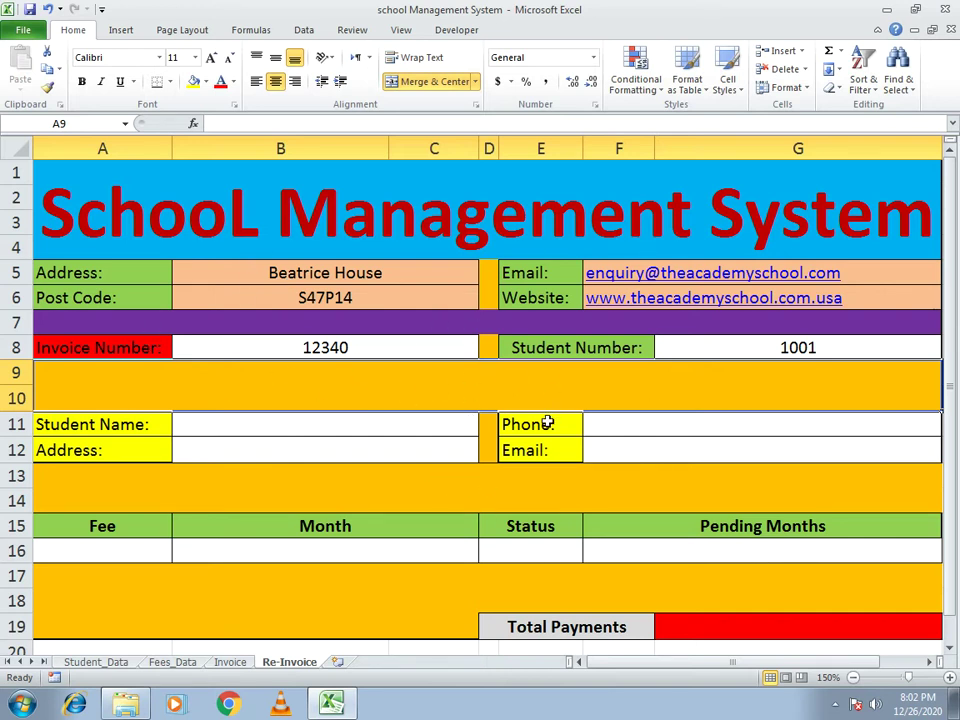
left_click(110, 665)
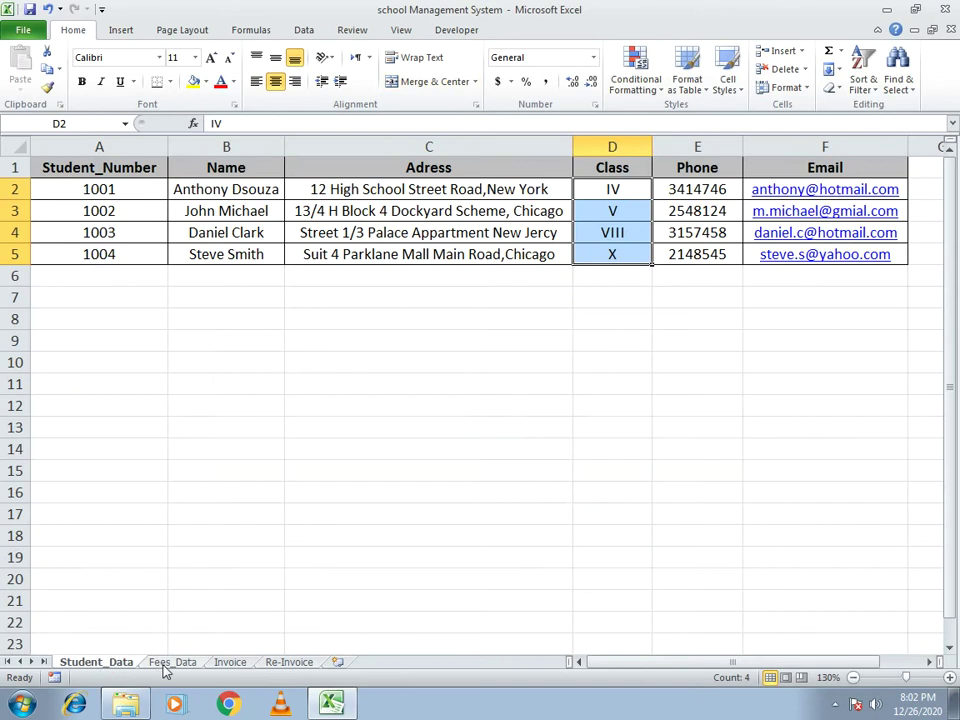
Delete the old Student Number formula from G8 on the Re-Invoice form, checking Fees_Data.
left_click(162, 663)
left_click(289, 665)
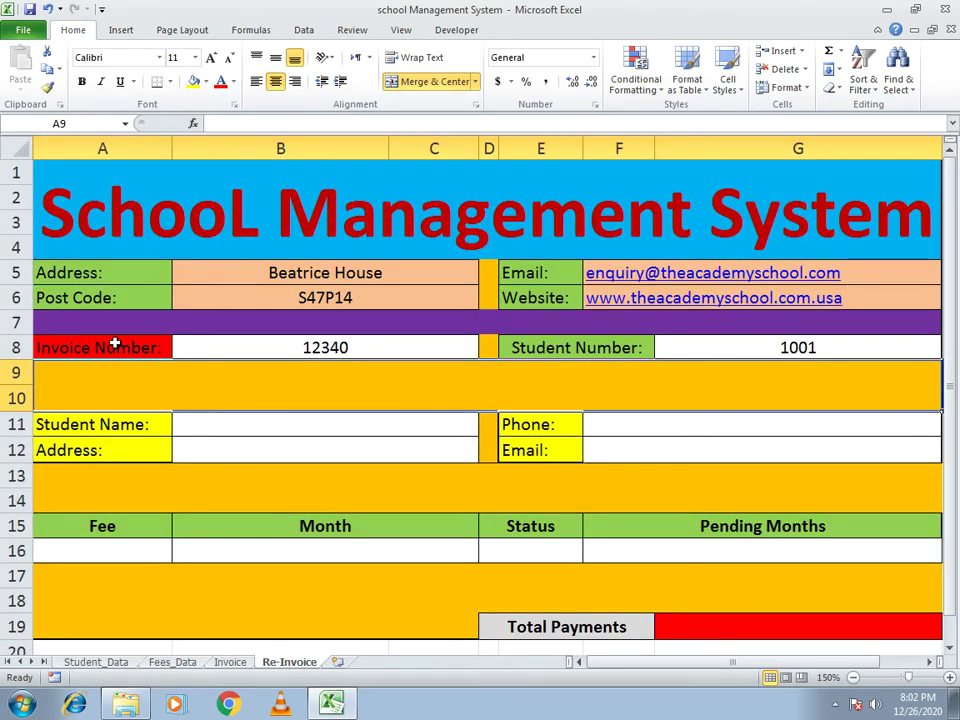
left_click(222, 346)
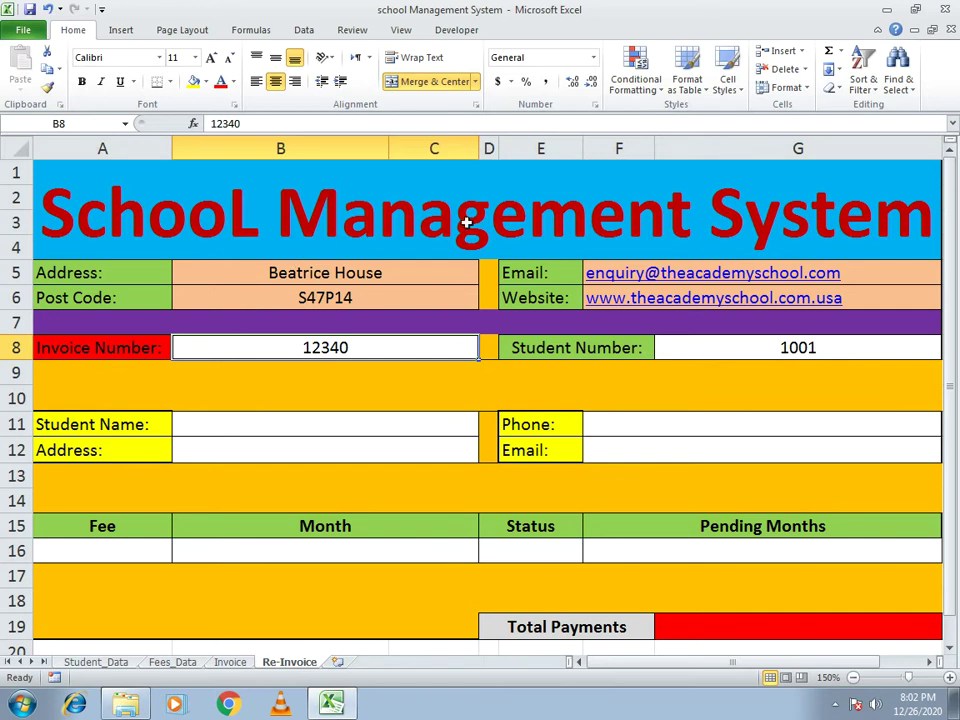
left_click(690, 344)
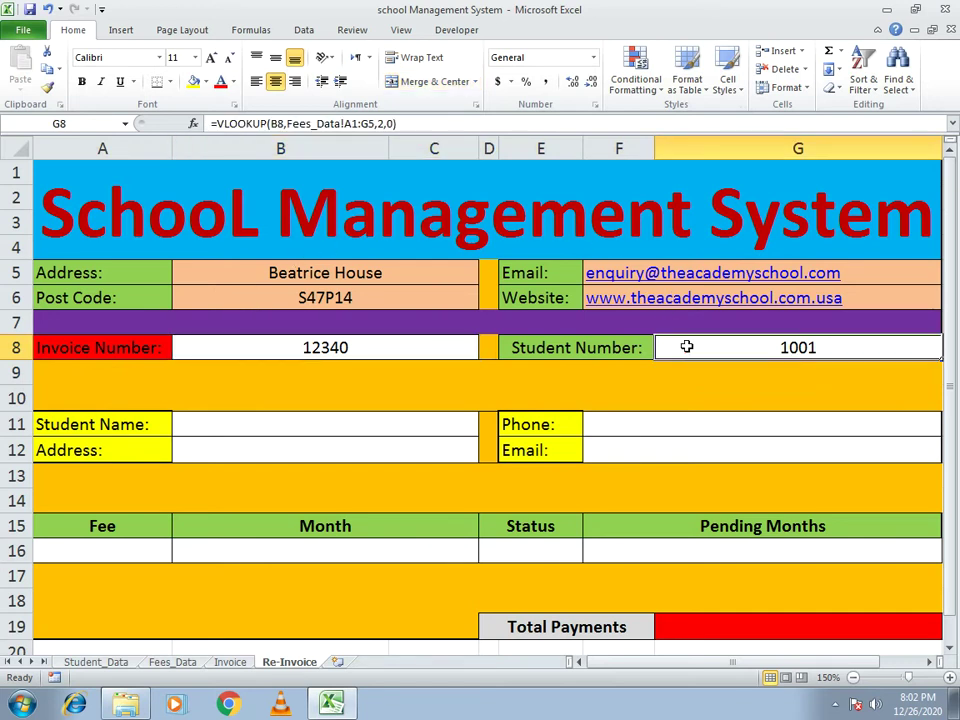
key("Delete")
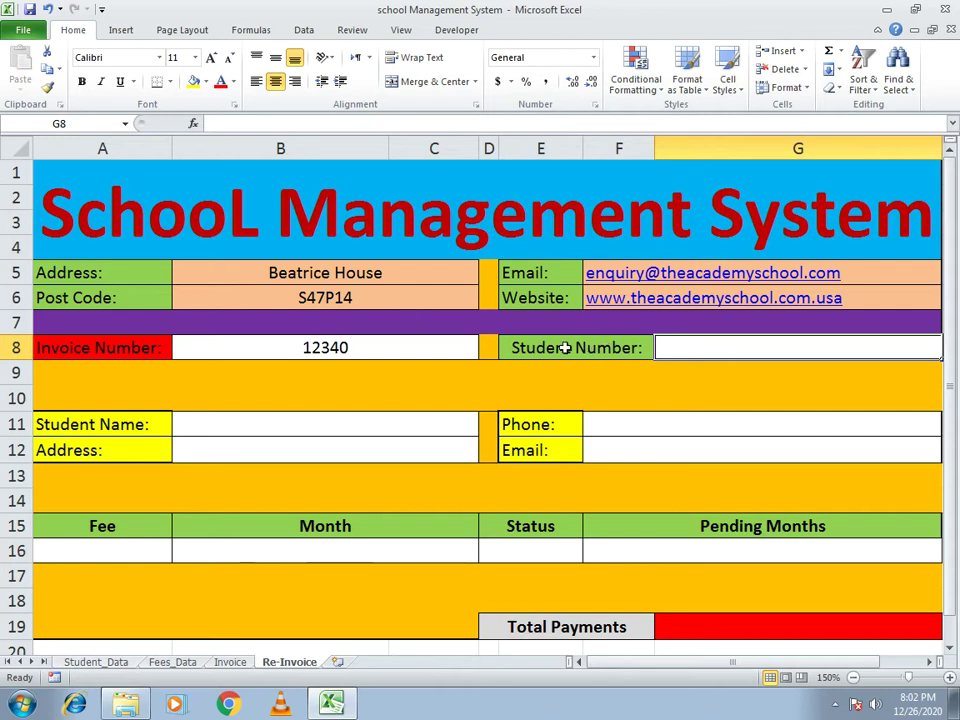
left_click(155, 664)
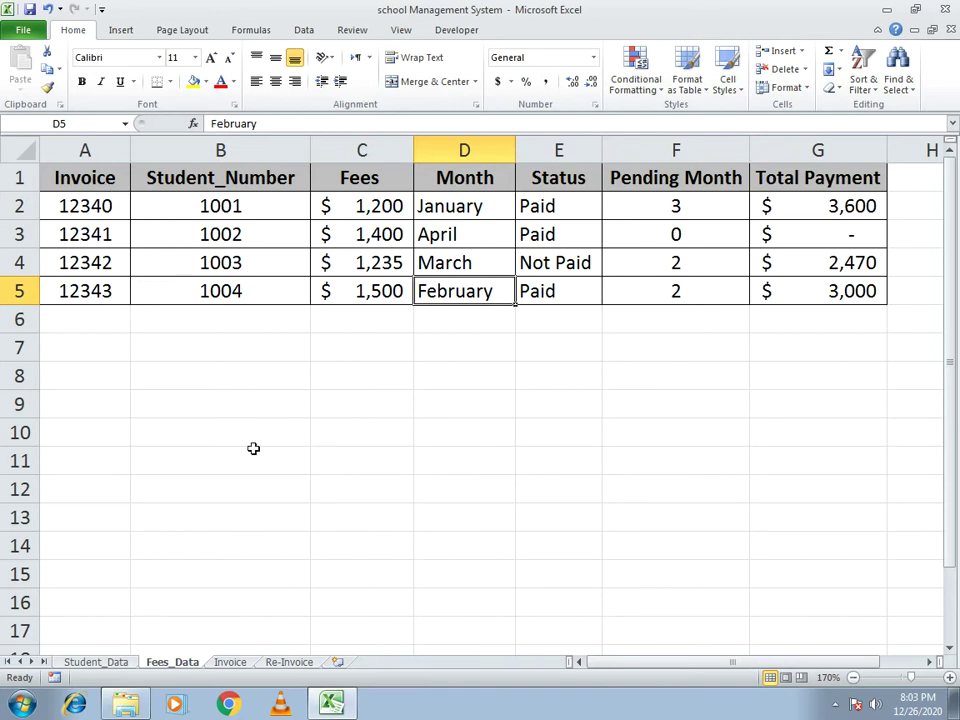
left_click(289, 662)
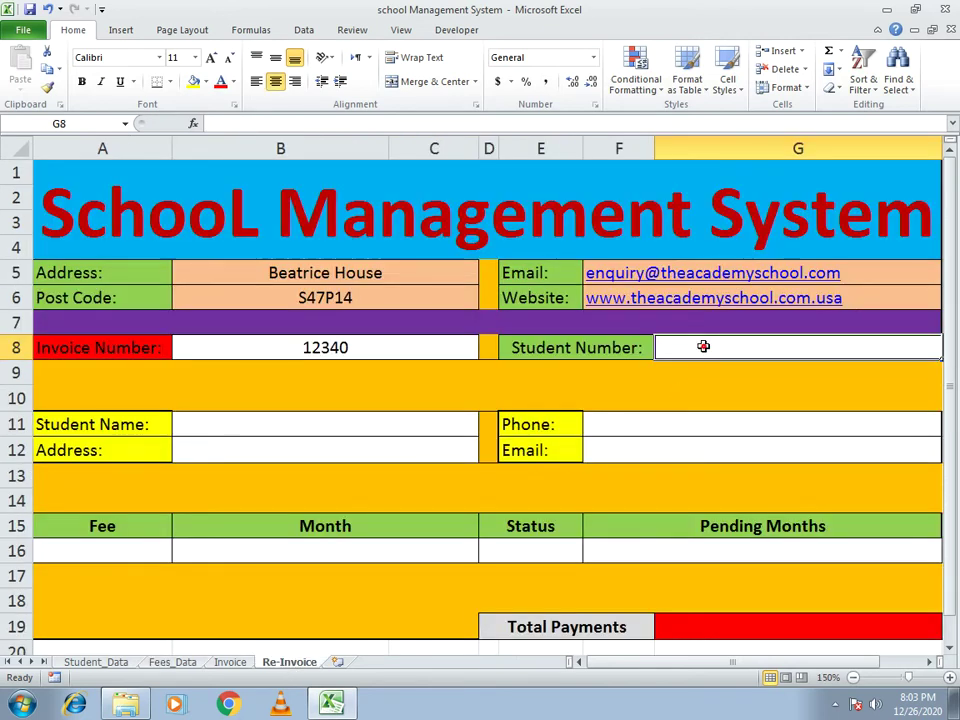
Start =VLOOKUP(B8, in G8 and go to Fees_Data to pick the lookup table.
type("=")
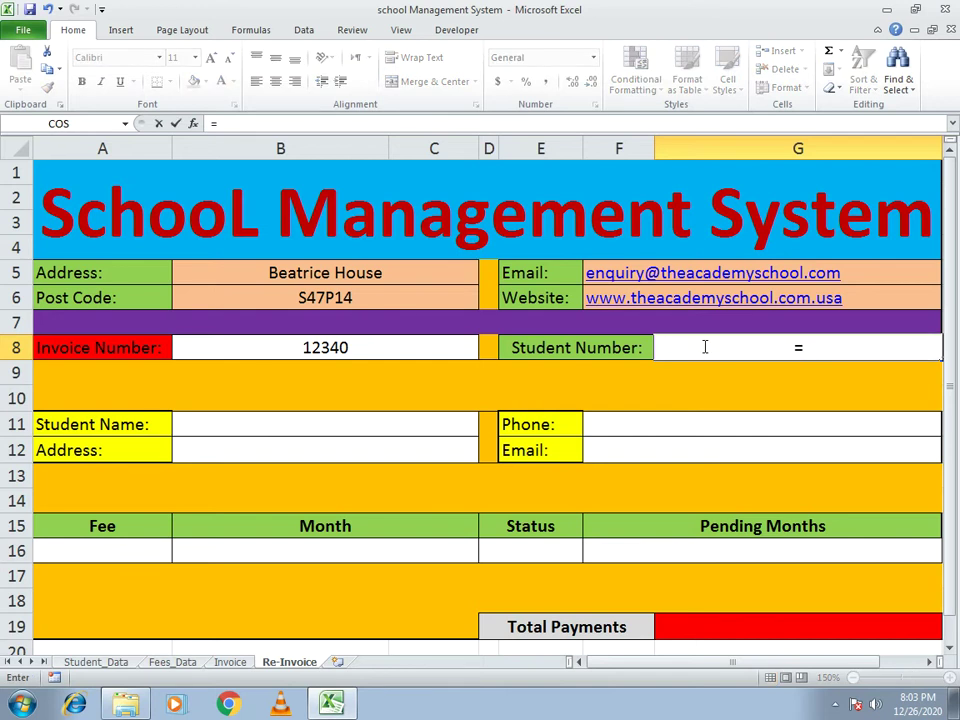
type("vlook")
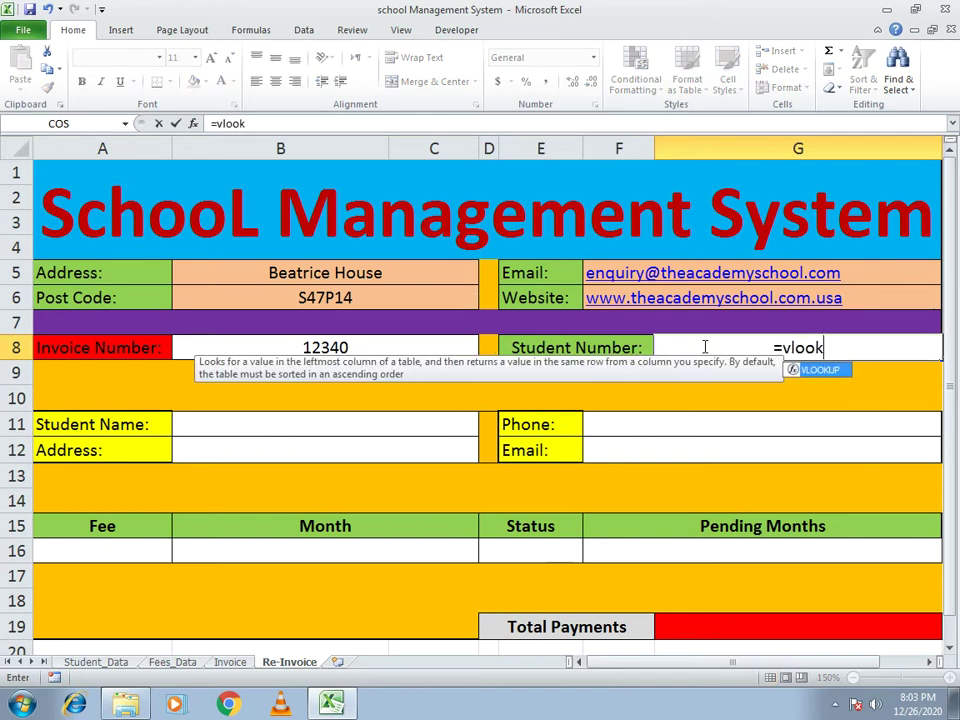
type("up(")
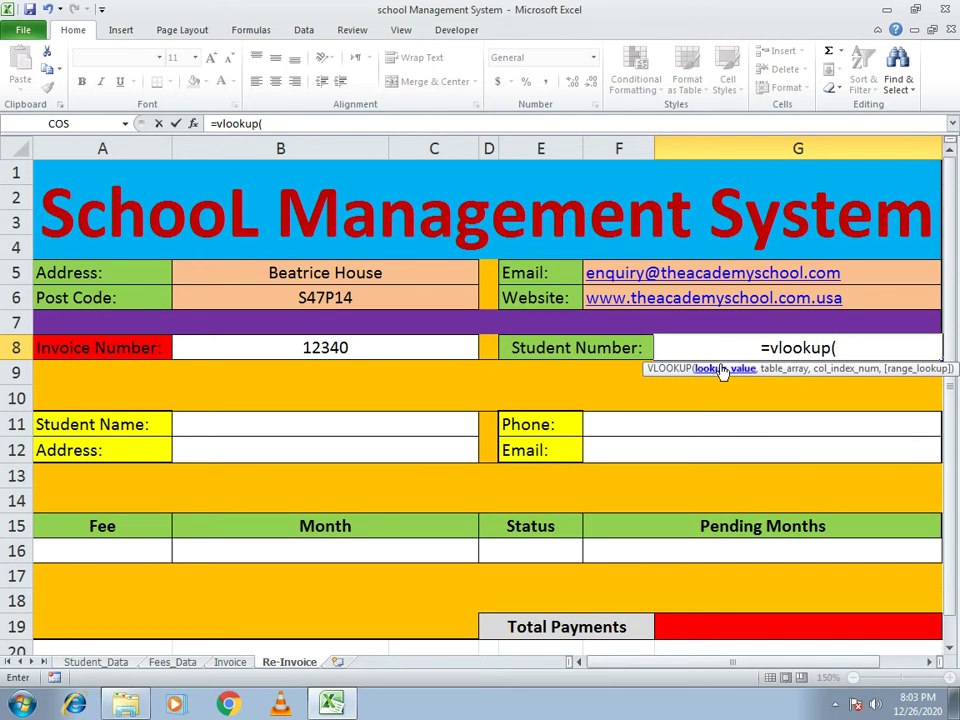
left_click(259, 345)
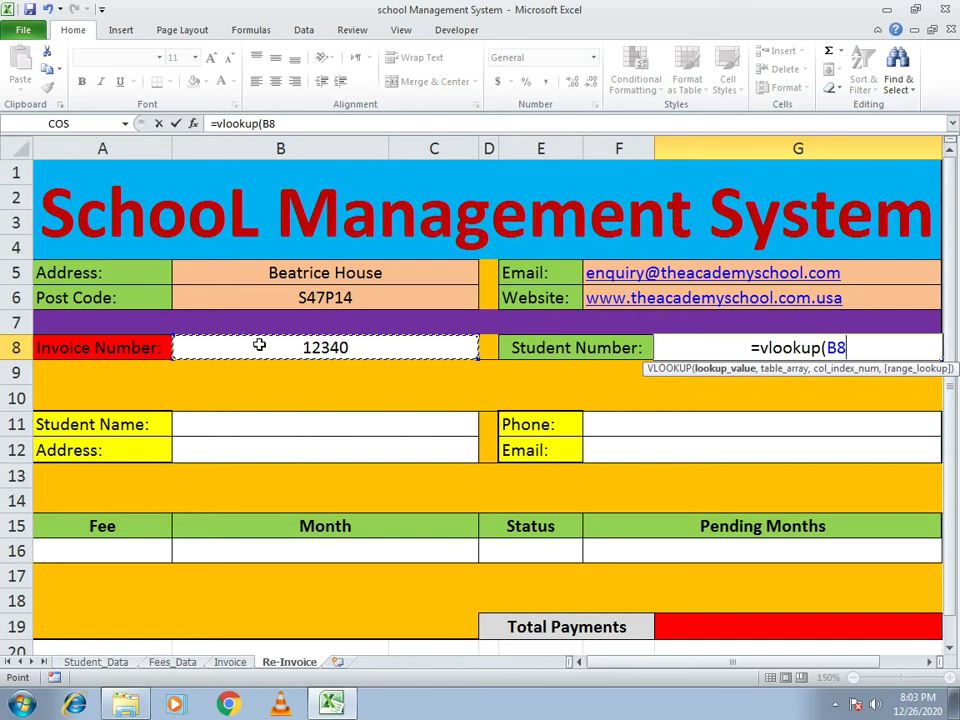
type(",")
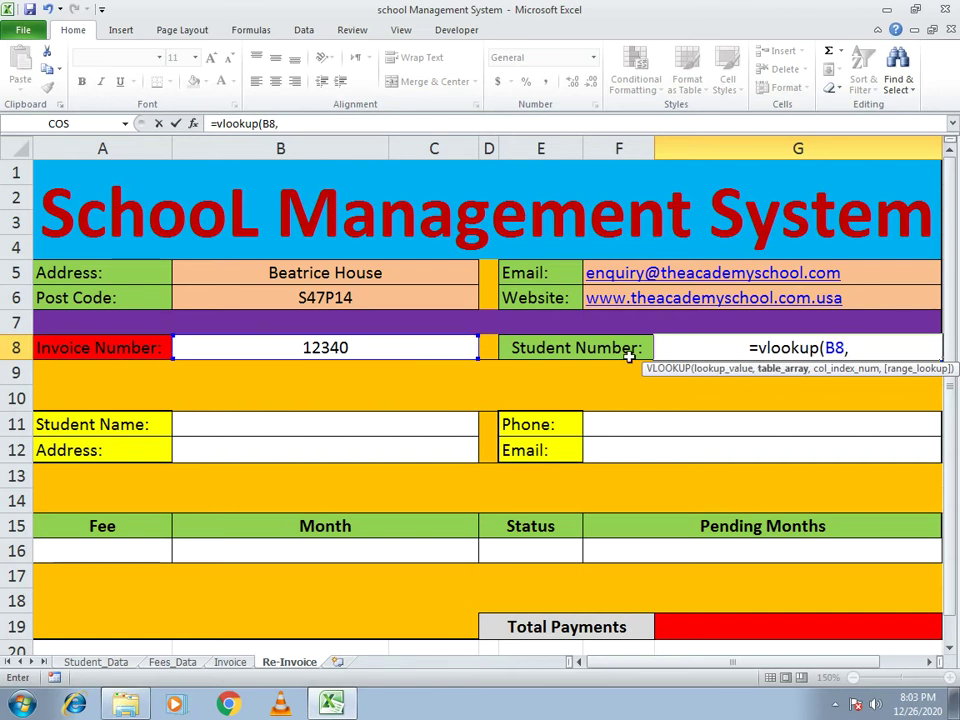
left_click(166, 663)
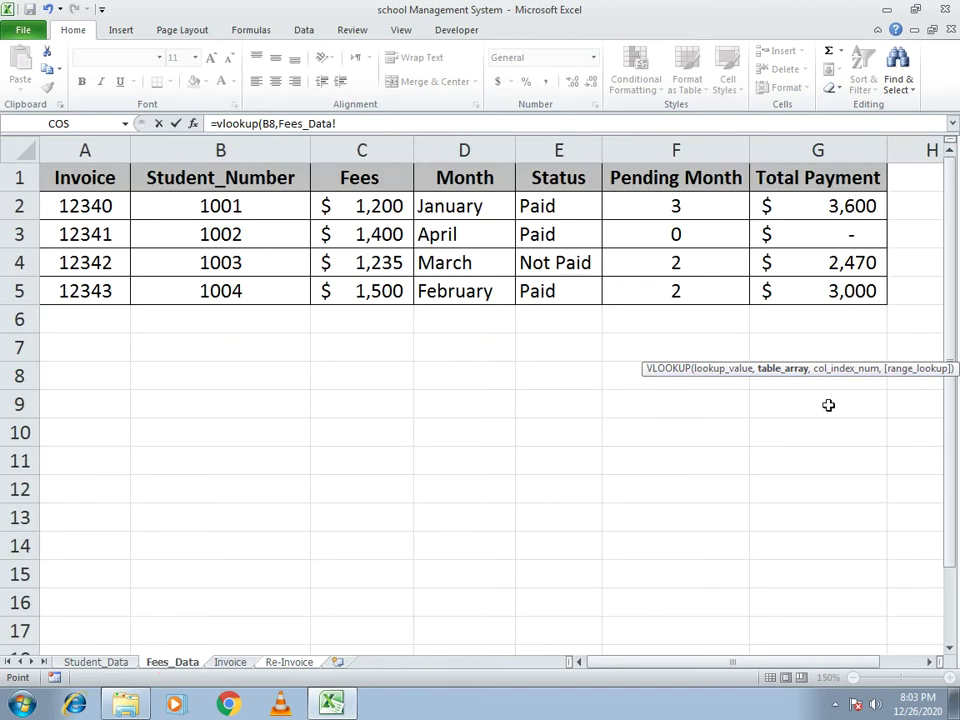
Complete =VLOOKUP(B8,Fees_Data!A1:G5,2,0) so the Student Number shows 1001.
left_click_drag(80, 178, 822, 302)
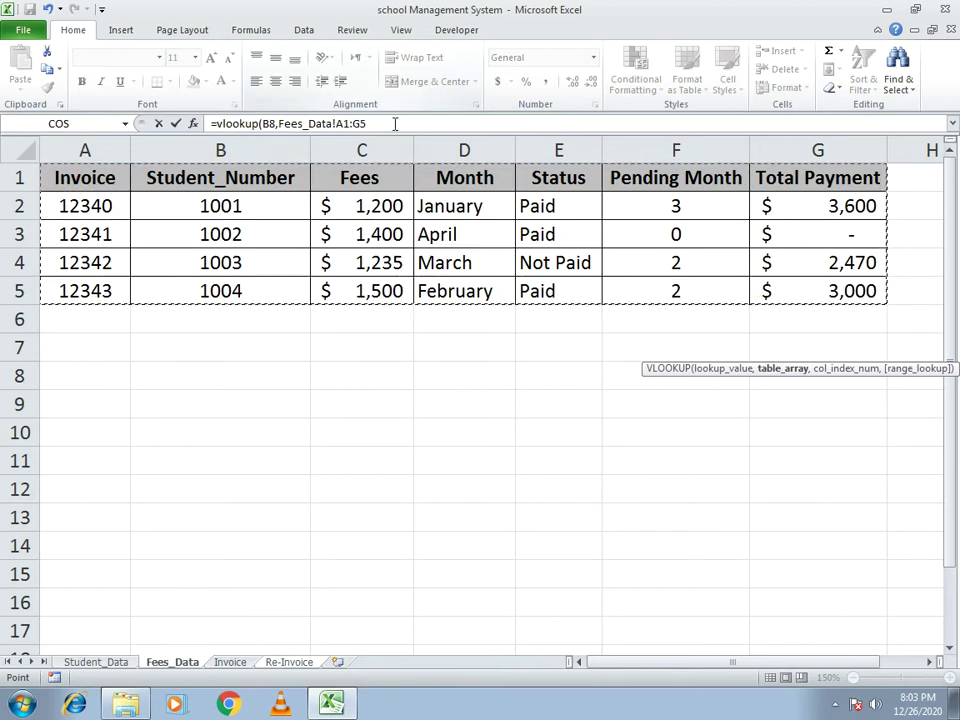
type(",2")
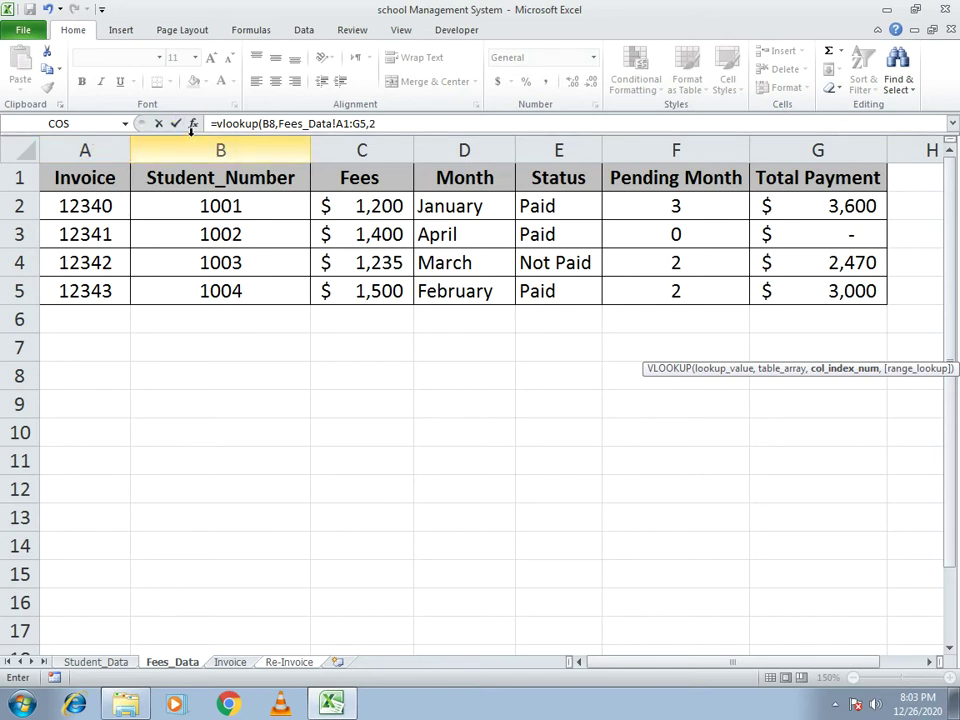
type(",0")
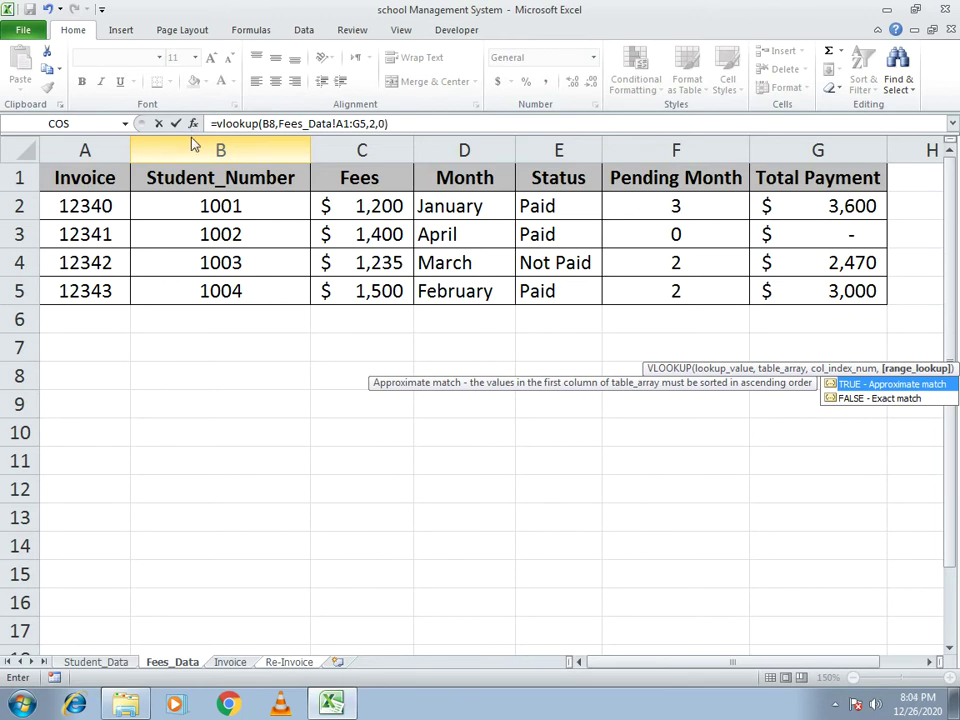
key("Return")
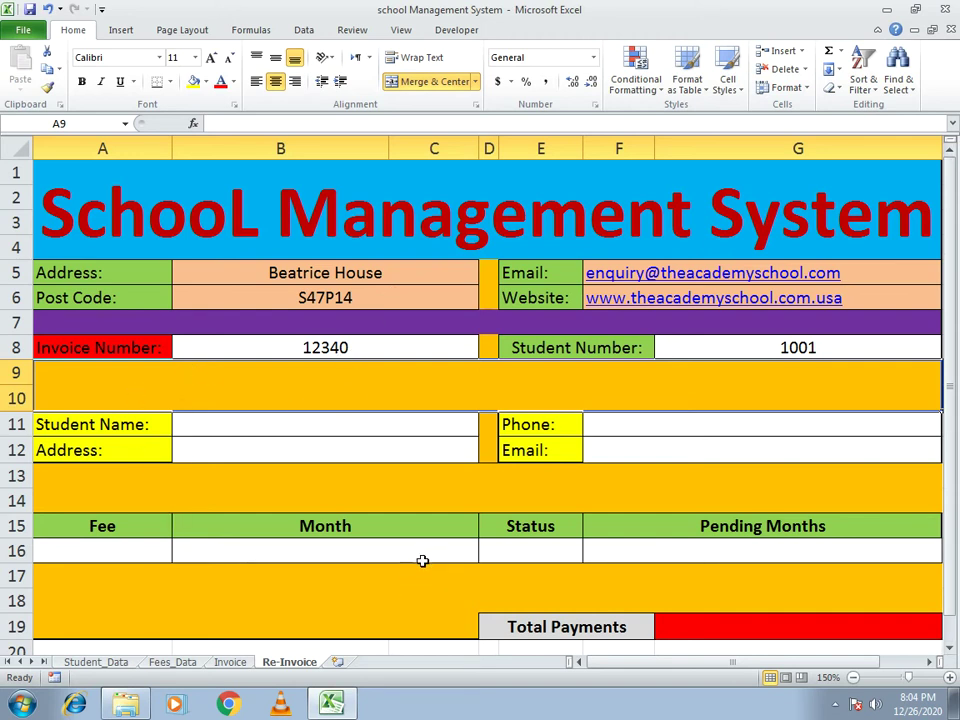
left_click(420, 418)
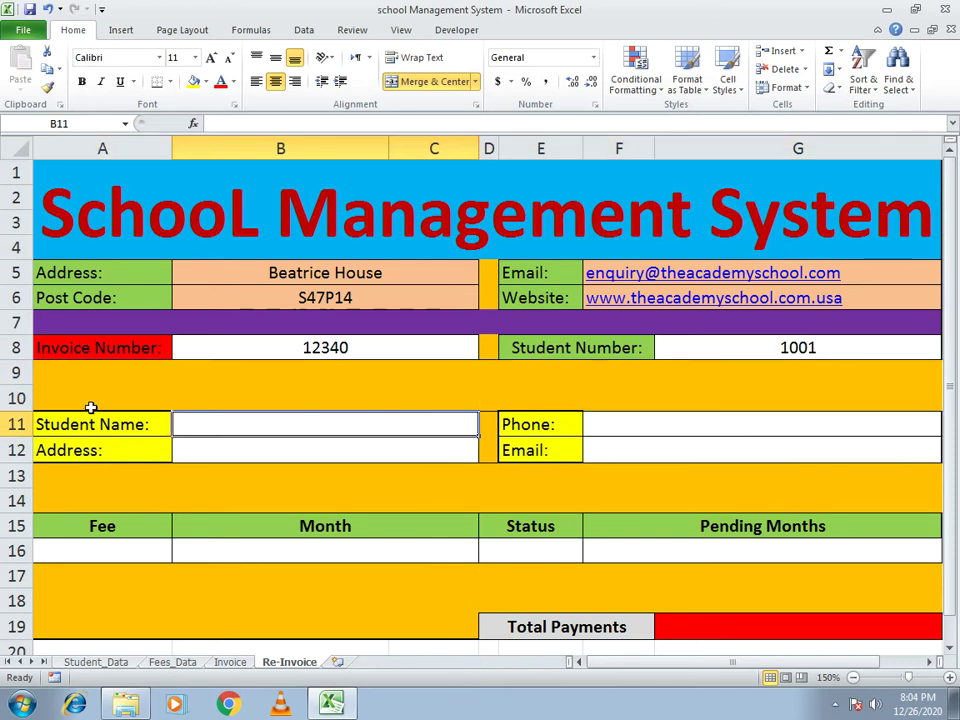
Enter =VLOOKUP(G8,Student_Data!A1:F5,2,0) in B11 to show the student's name.
type("=vlooku")
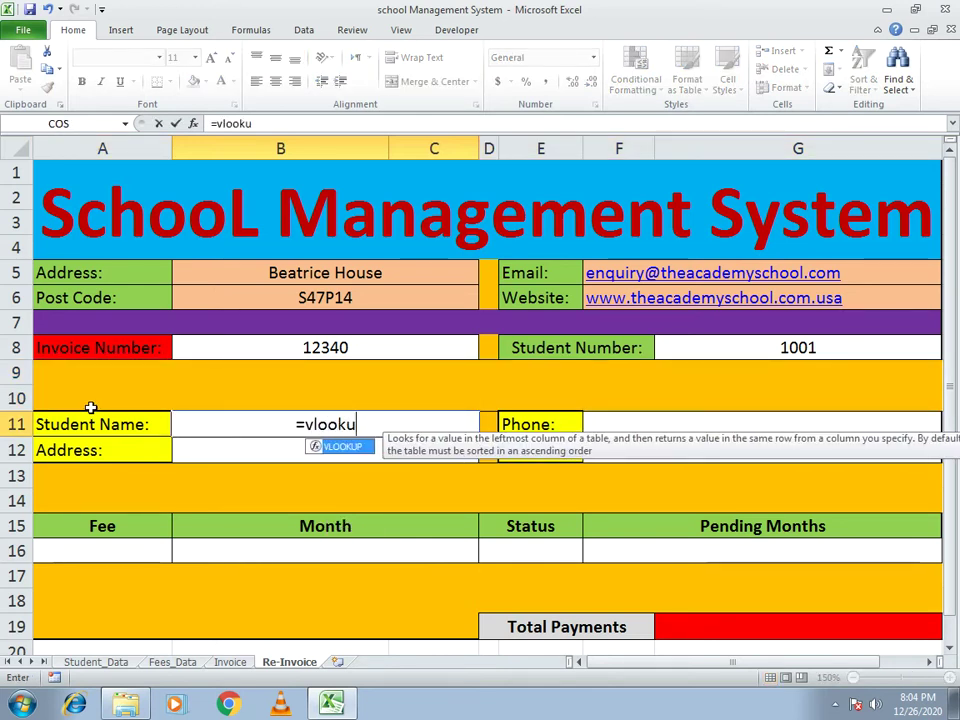
type("p(")
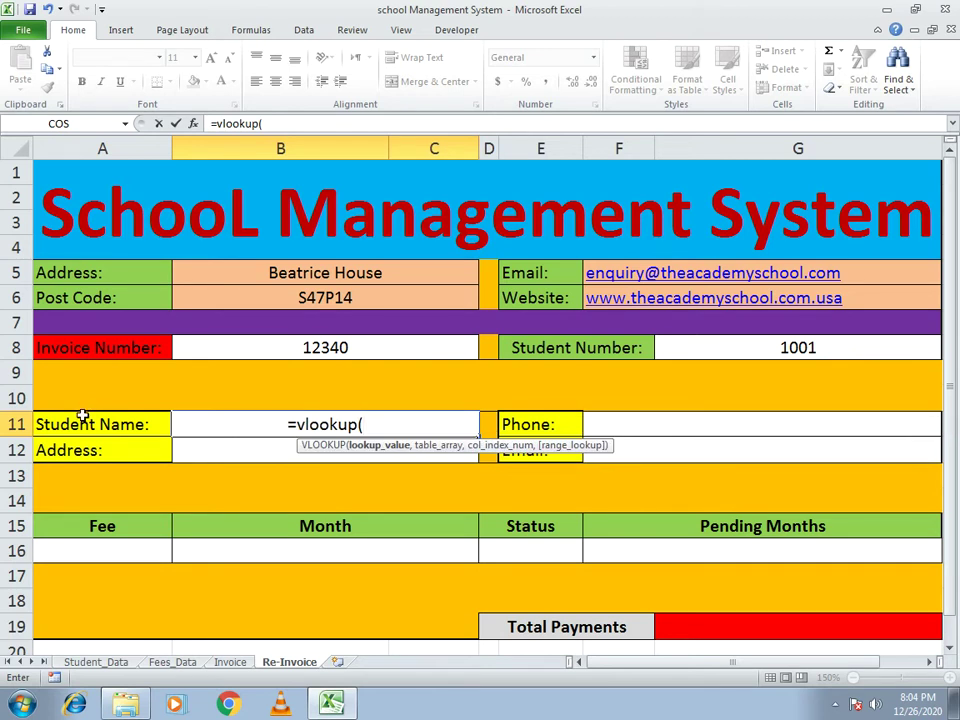
left_click(686, 345)
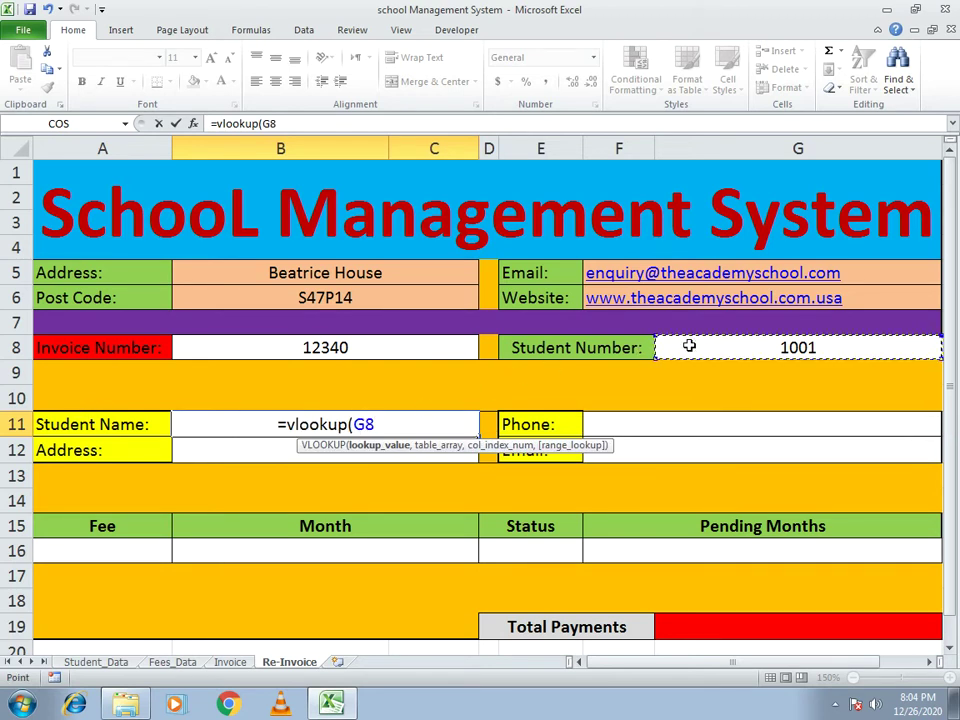
type(",")
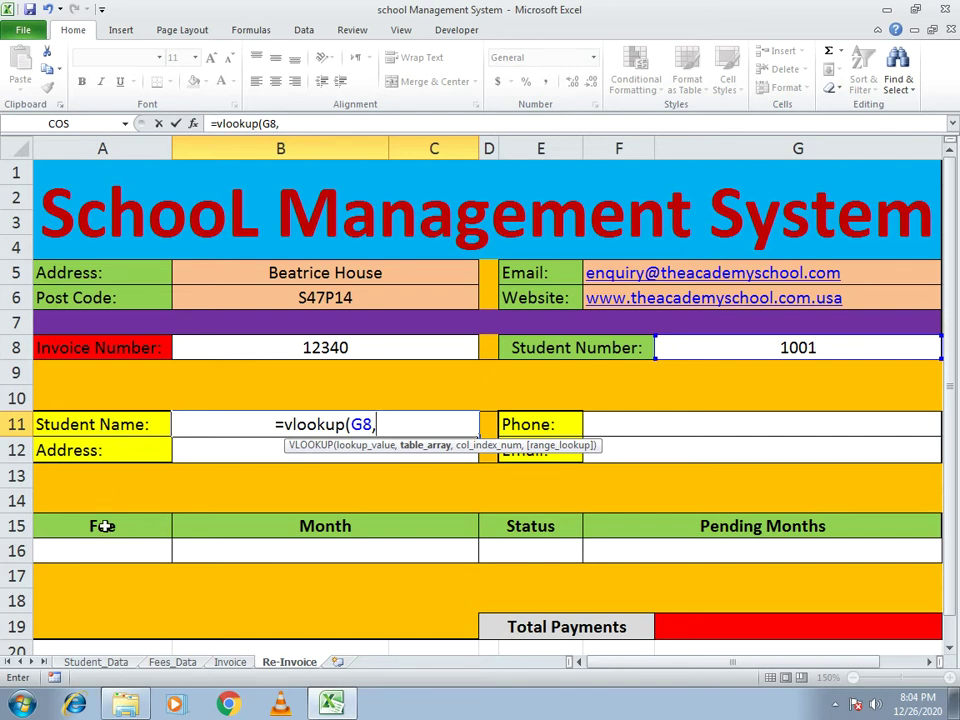
left_click(87, 663)
left_click(198, 163)
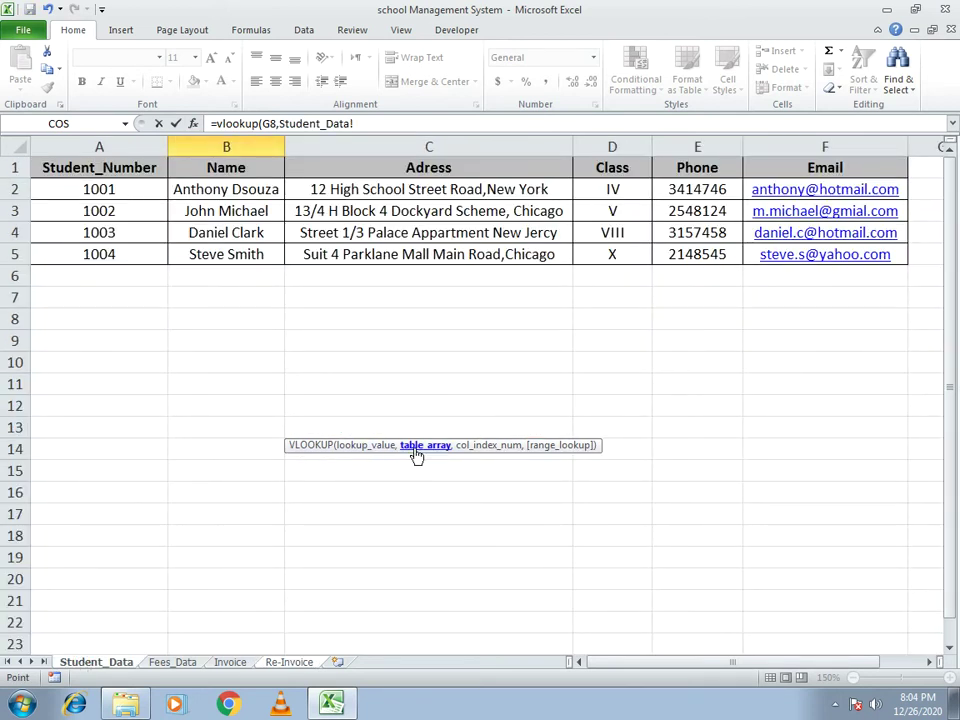
left_click_drag(90, 167, 799, 253)
type(",")
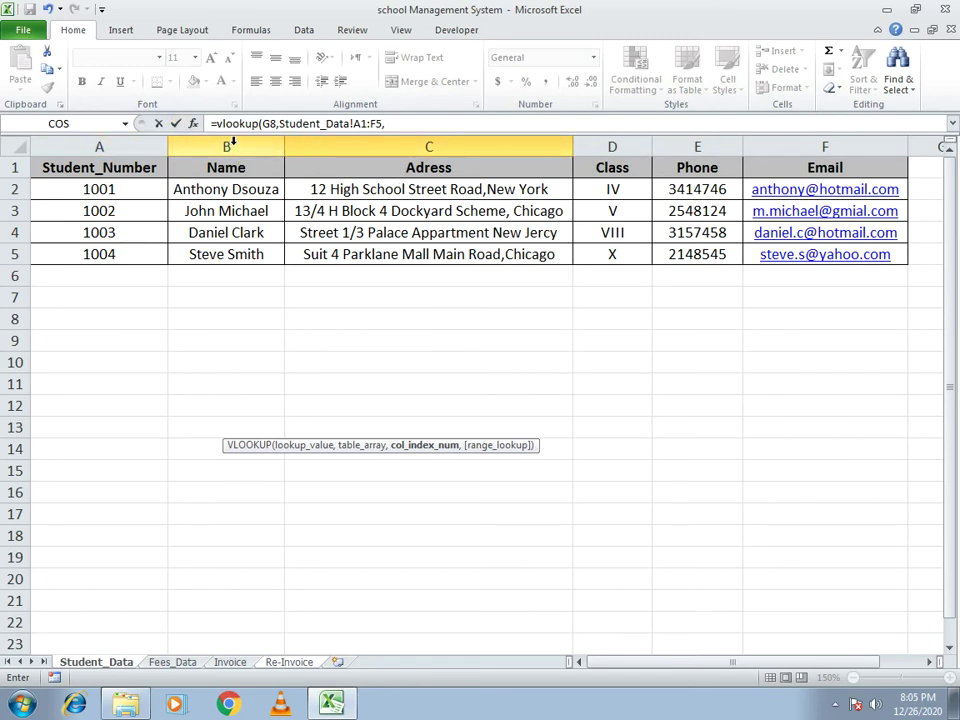
type("2")
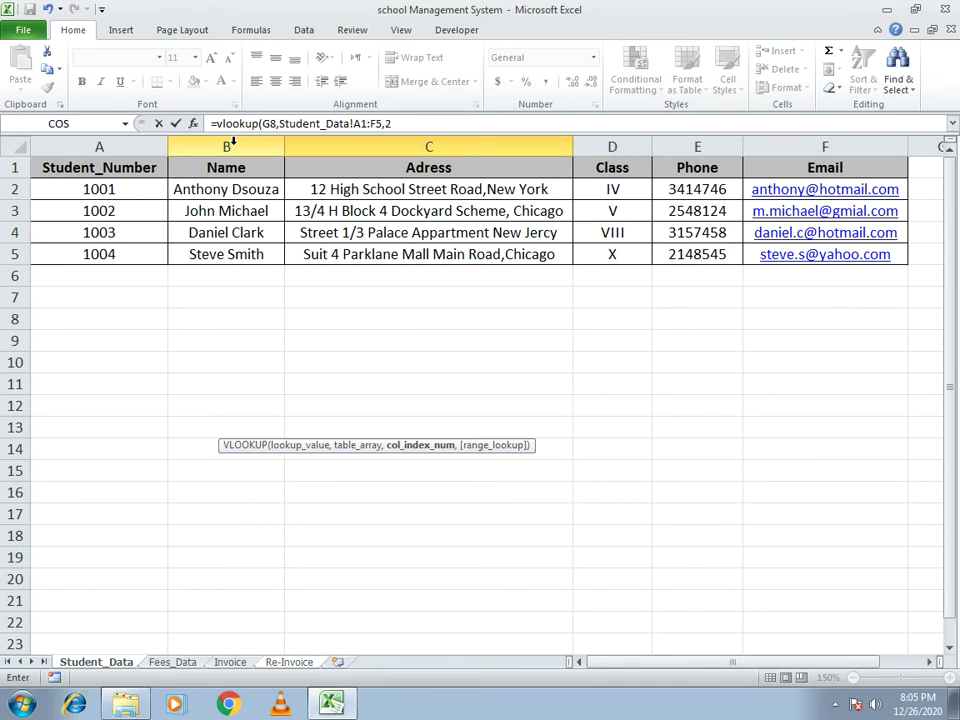
type(",0")
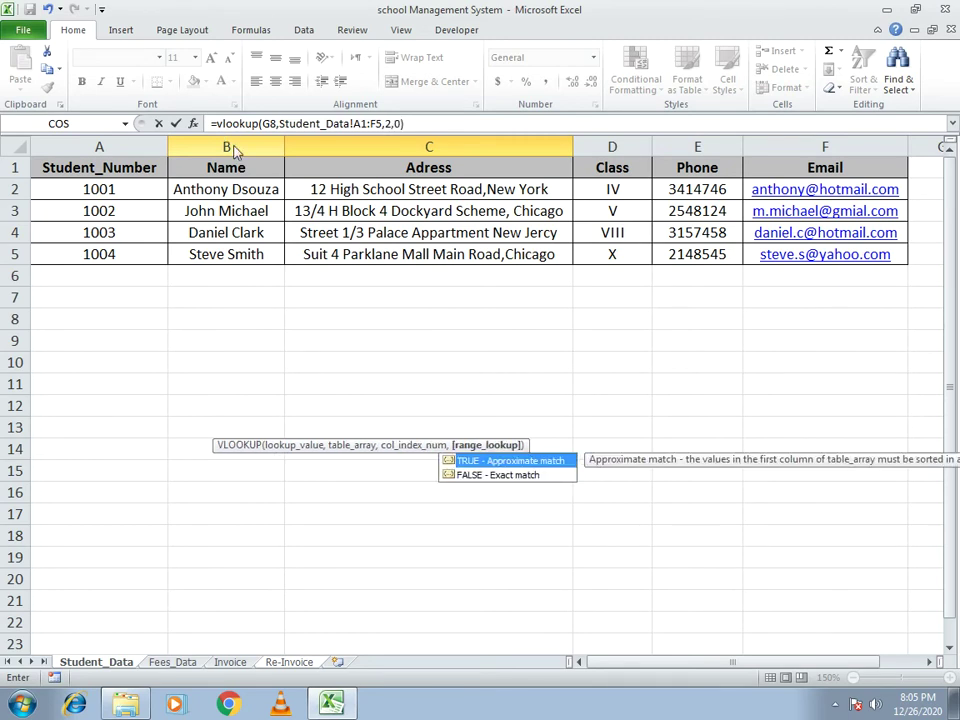
key("Return")
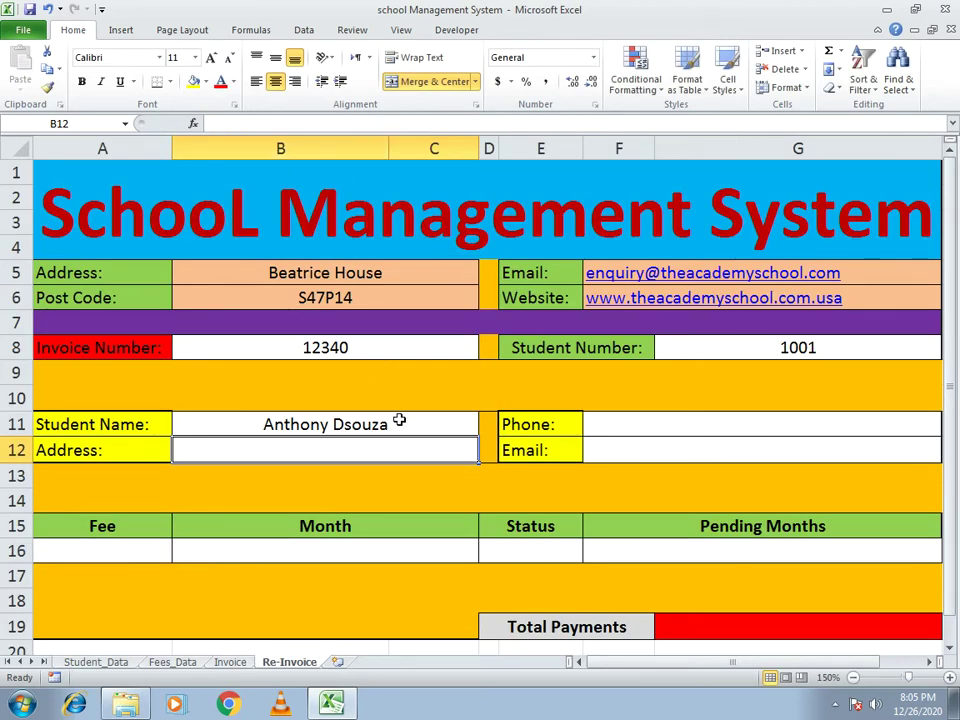
type("=vlok")
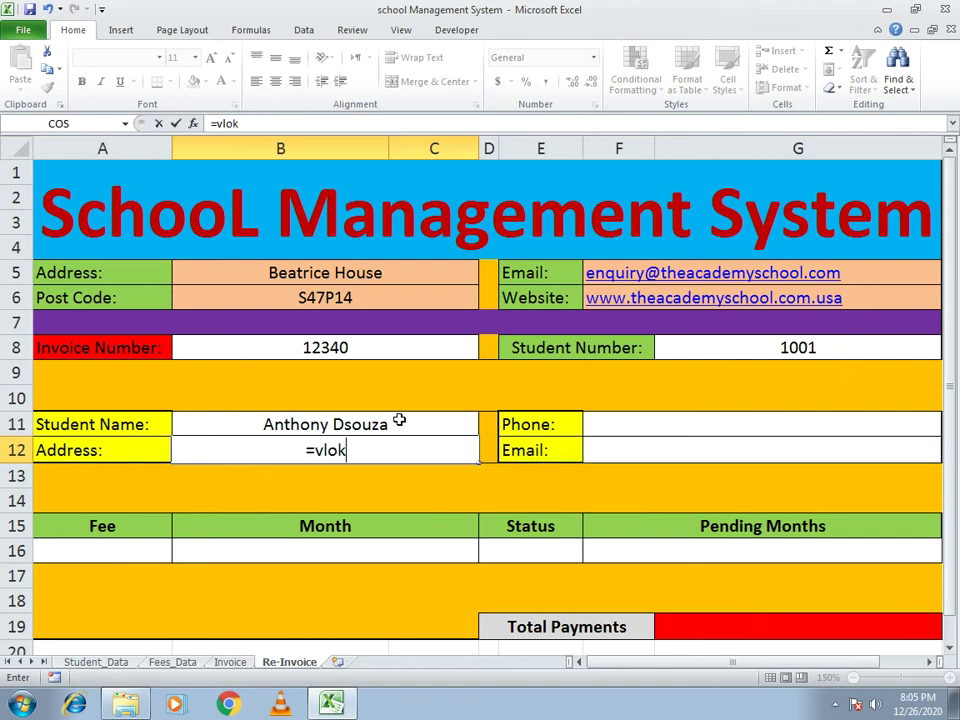
Enter =VLOOKUP(G8,Student_Data!A1:F5,3,0) in B12 to show the student's address.
key("BackSpace")
type("ok")
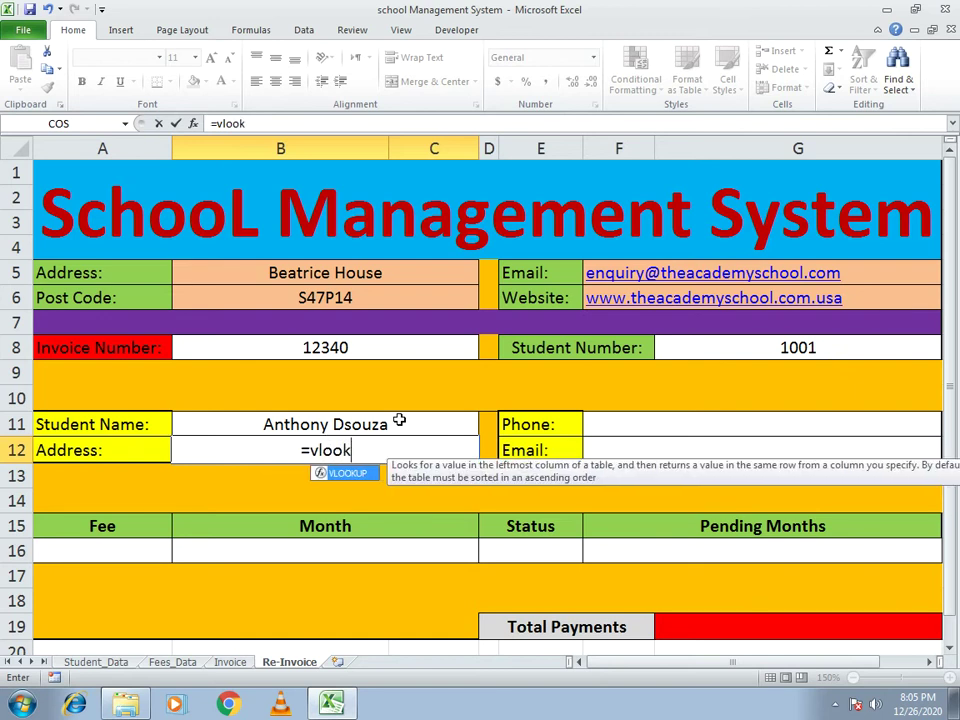
type("up(")
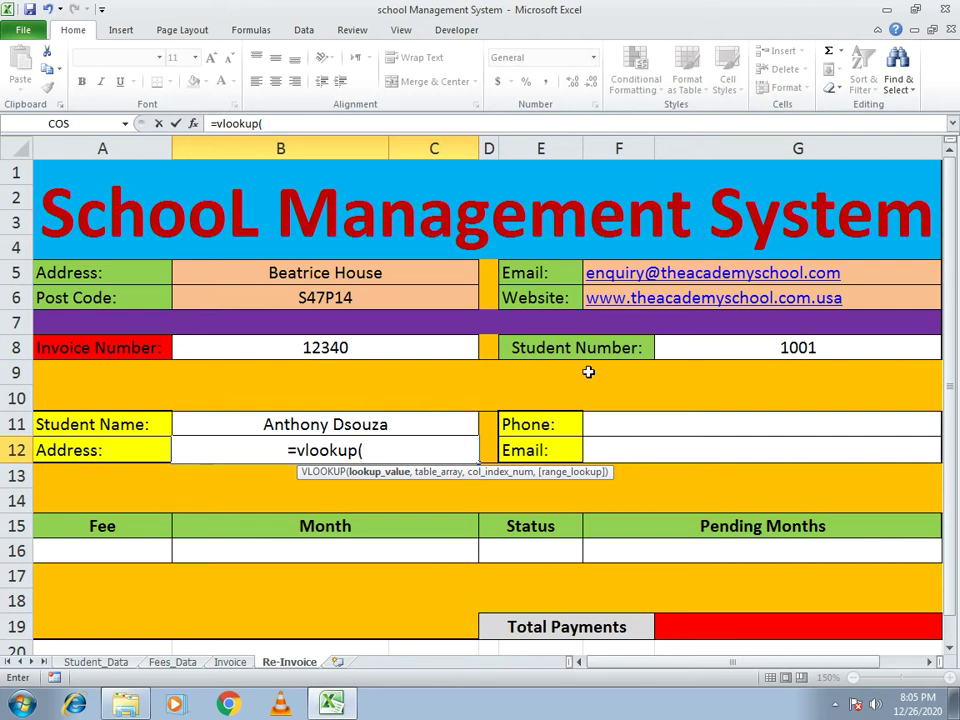
left_click(683, 348)
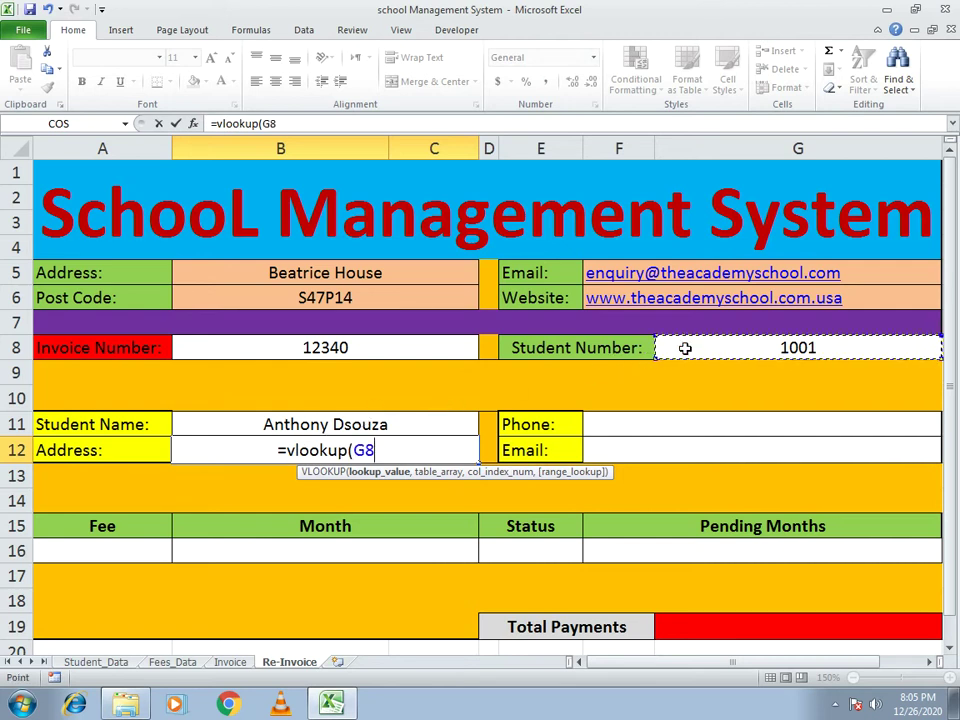
type(",")
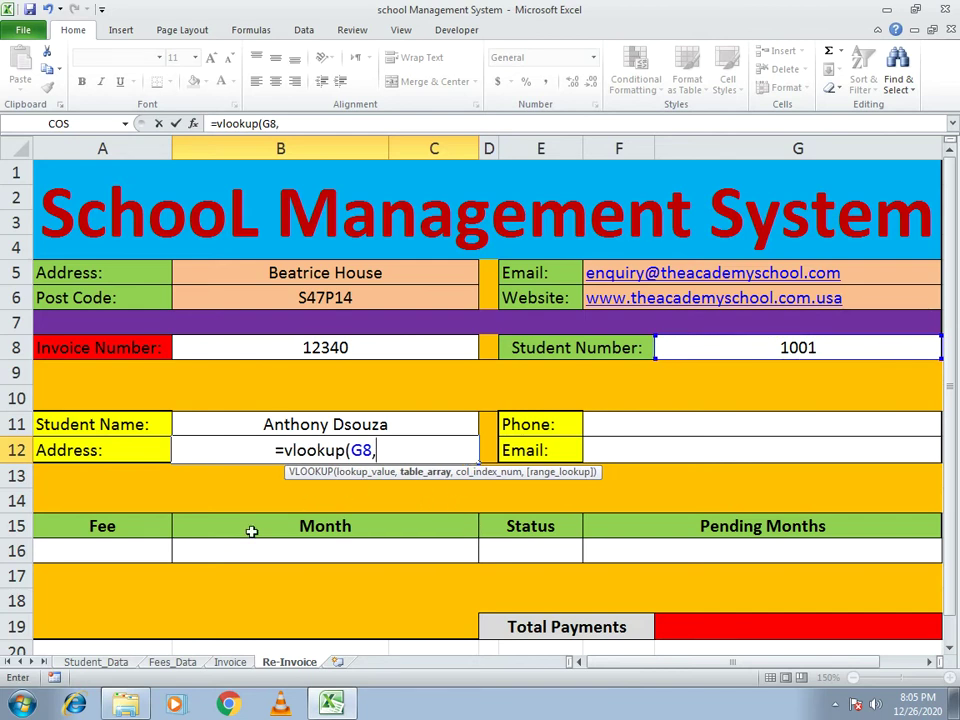
left_click(100, 663)
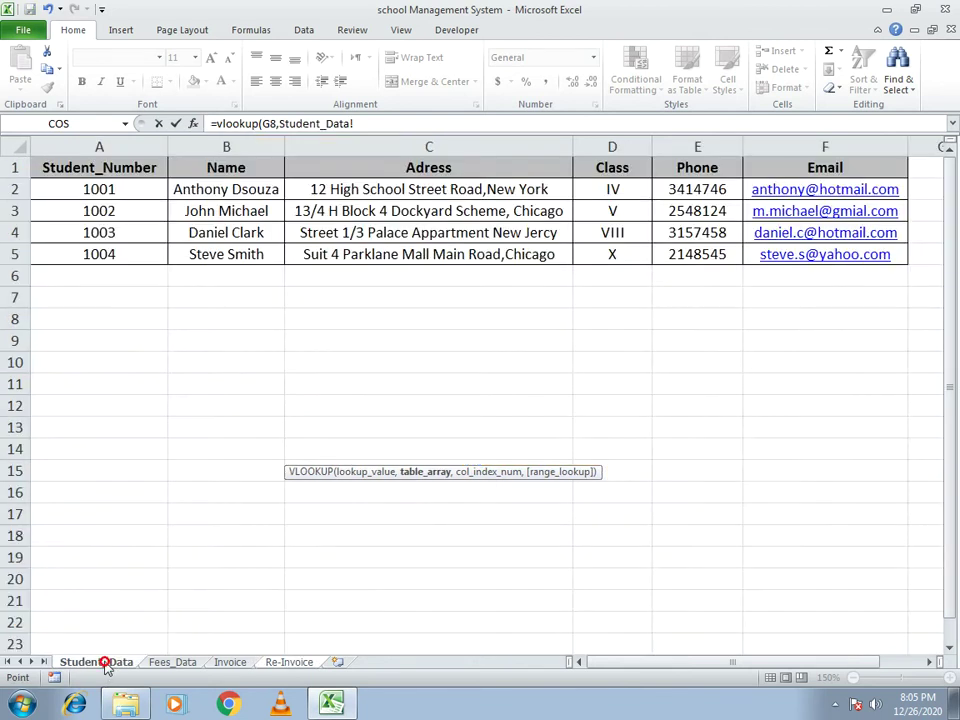
left_click_drag(96, 169, 792, 254)
type(",")
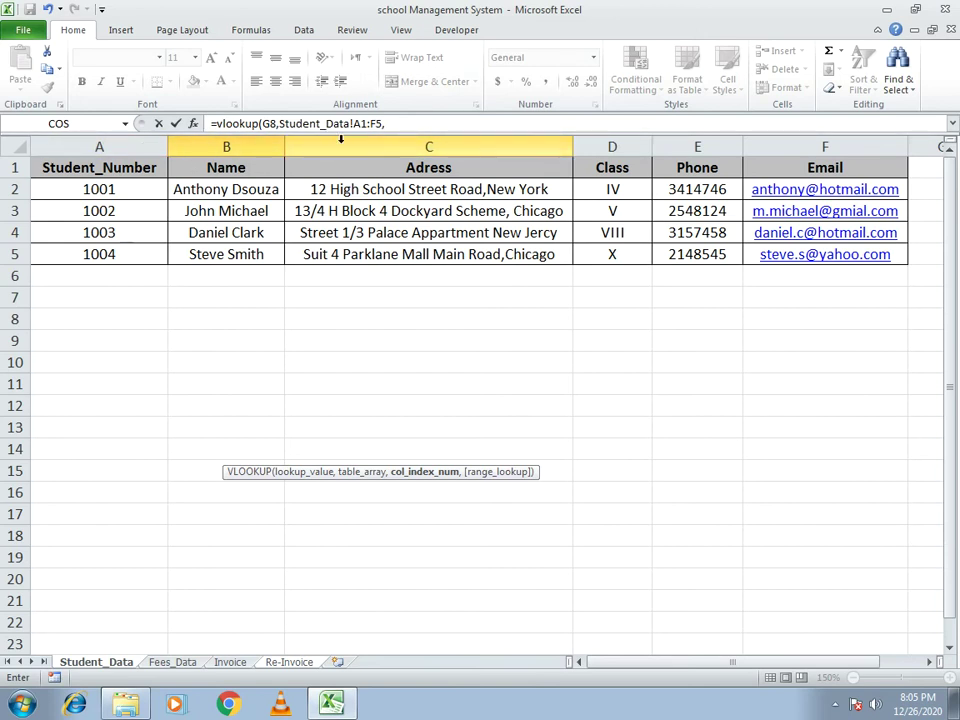
type("3")
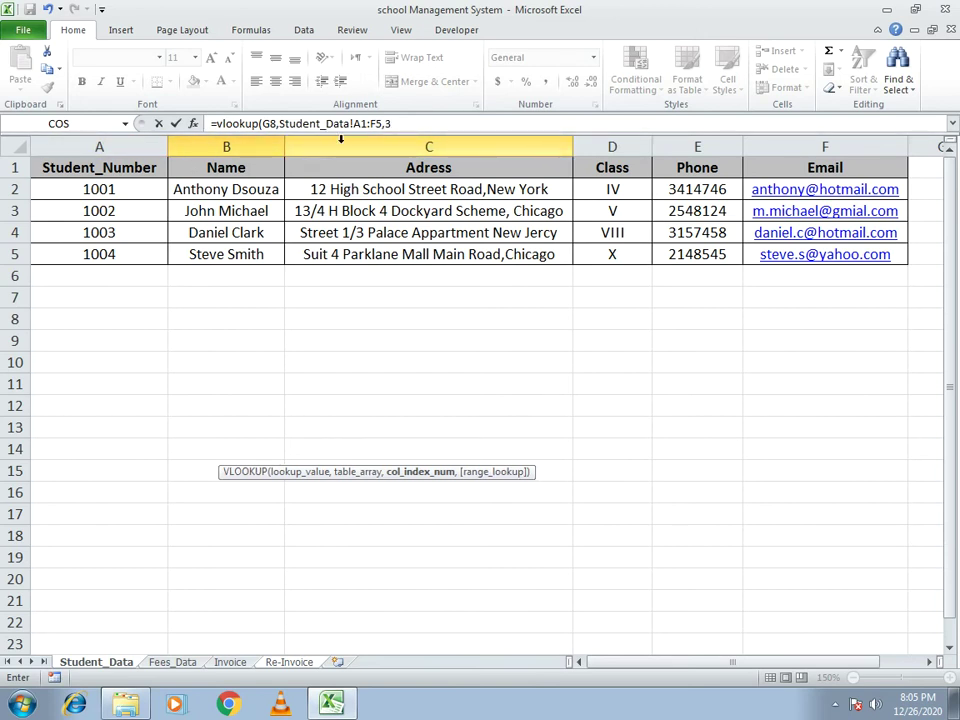
type(",0")
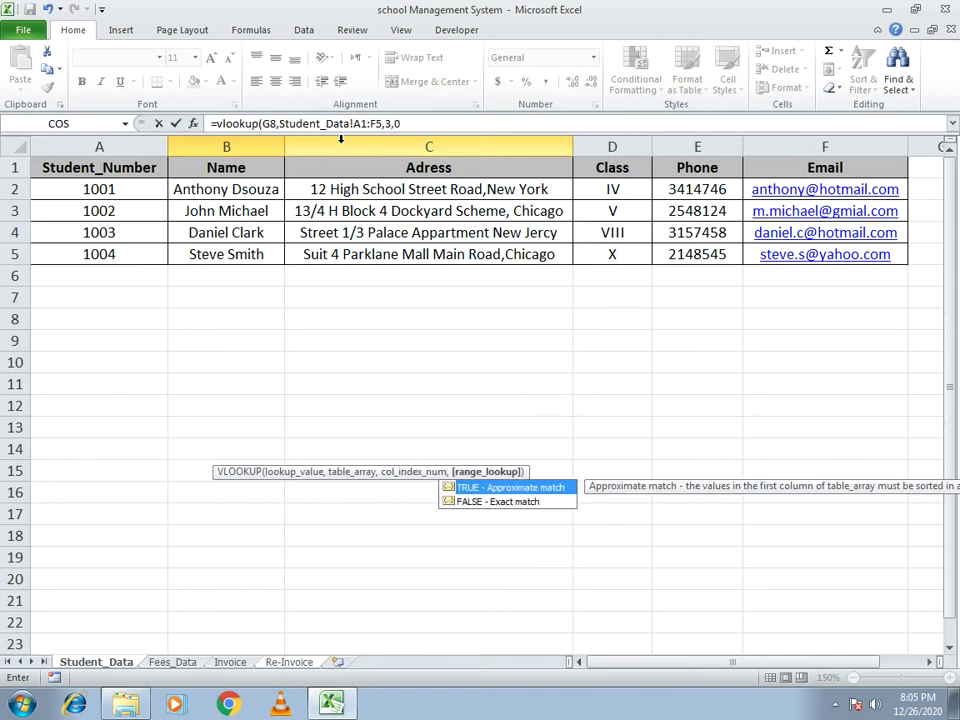
key("Return")
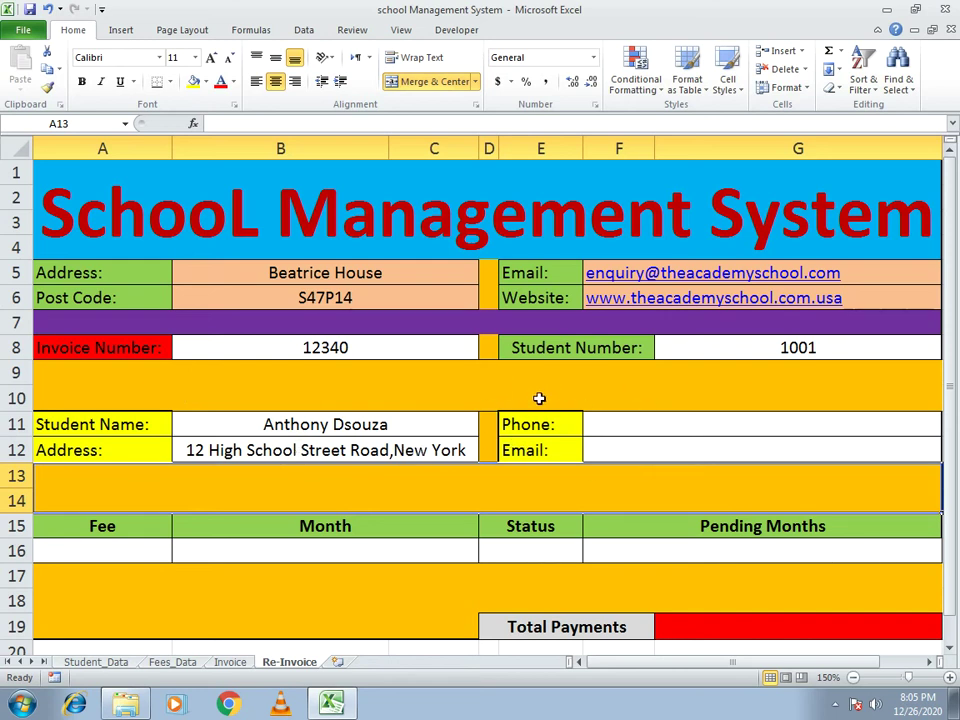
left_click(678, 421)
Enter =VLOOKUP(G8,Student_Data!A1:F5,5,0) in F11 to show the student's phone number.
type("=")
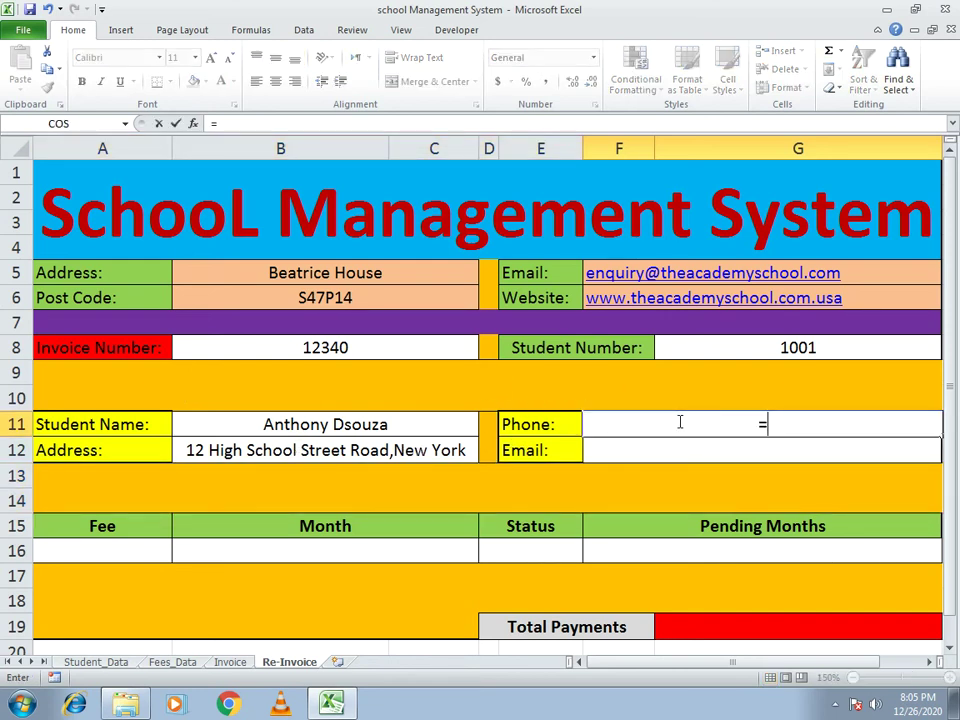
type("vlooku")
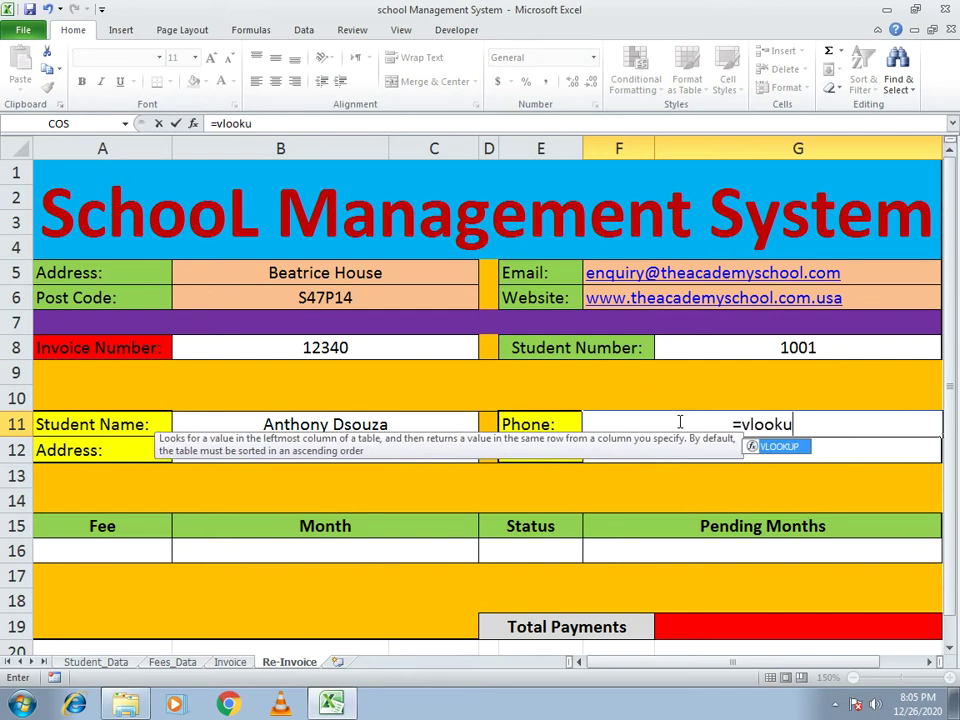
type("p(")
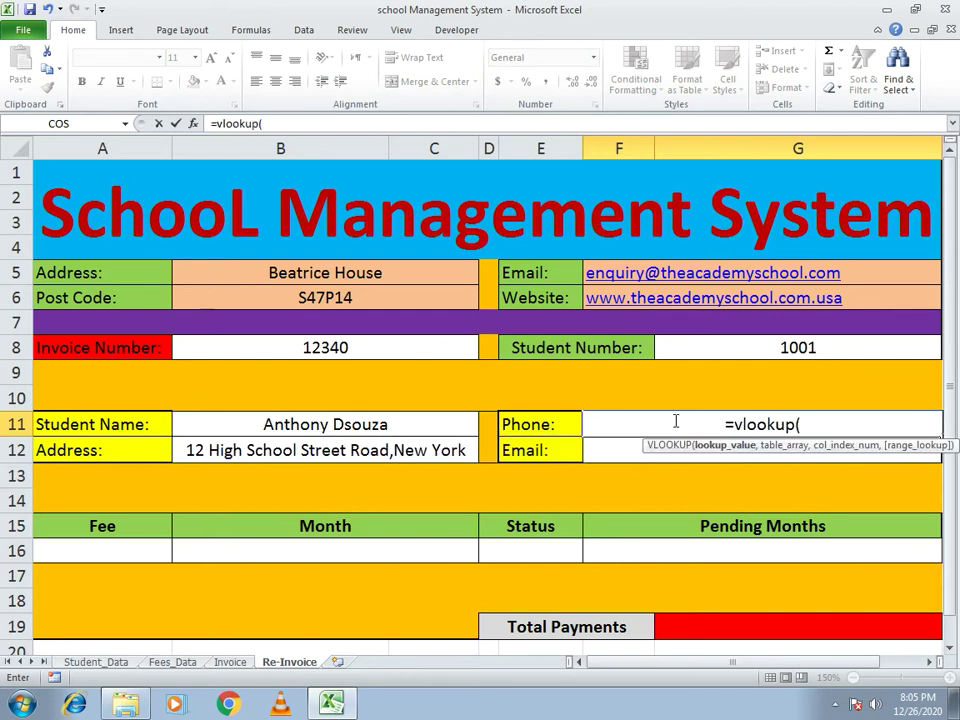
left_click(719, 347)
type(",")
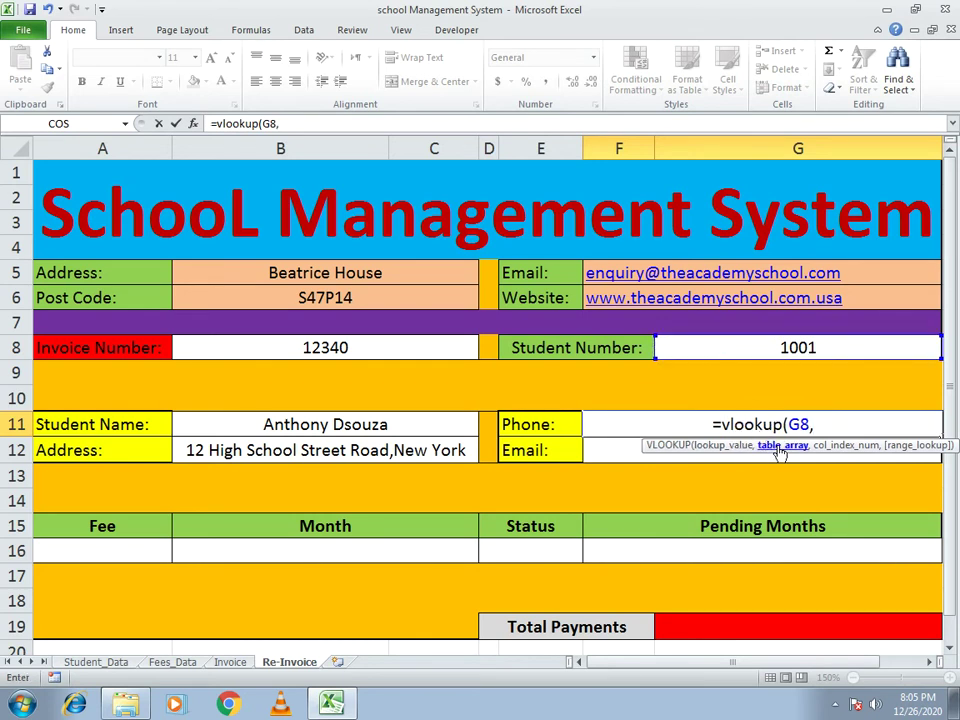
left_click(97, 662)
left_click_drag(96, 167, 784, 253)
type(",")
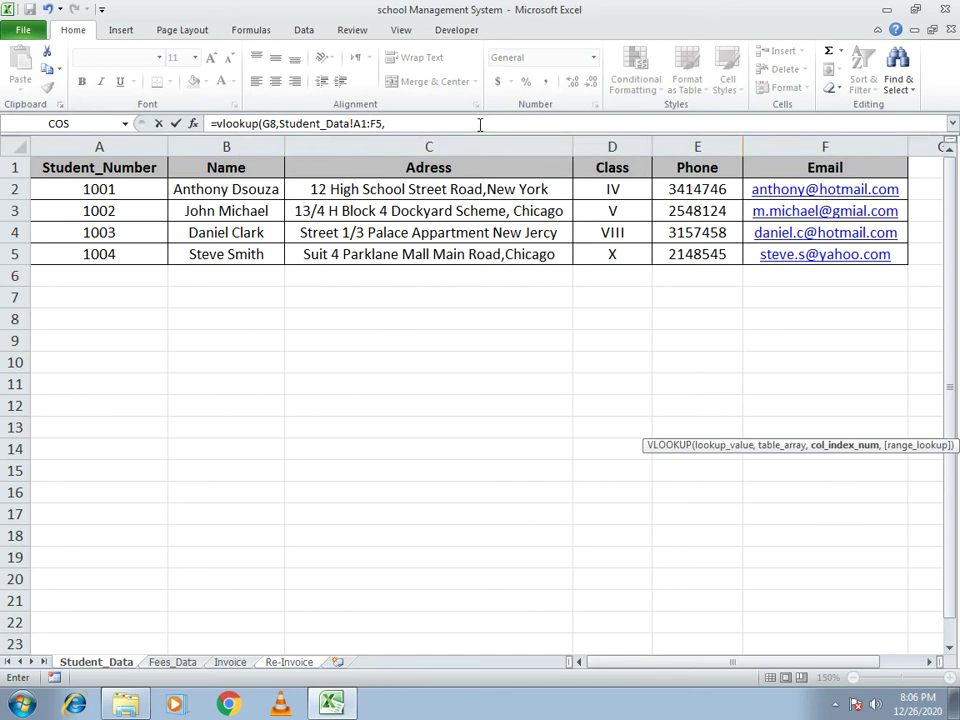
type(",")
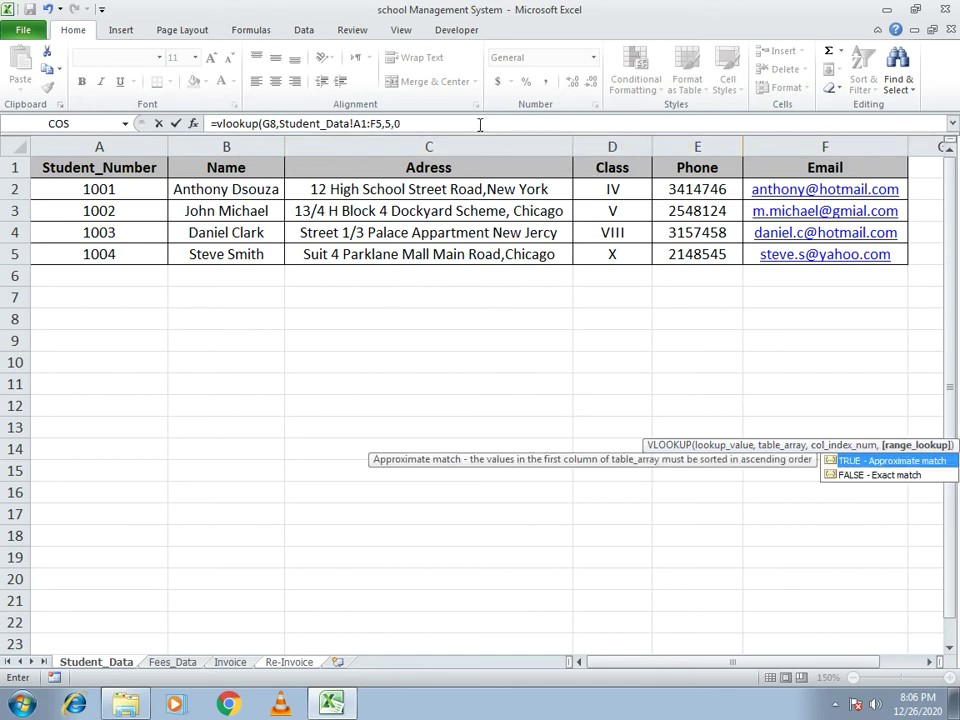
type("0)")
key("Return")
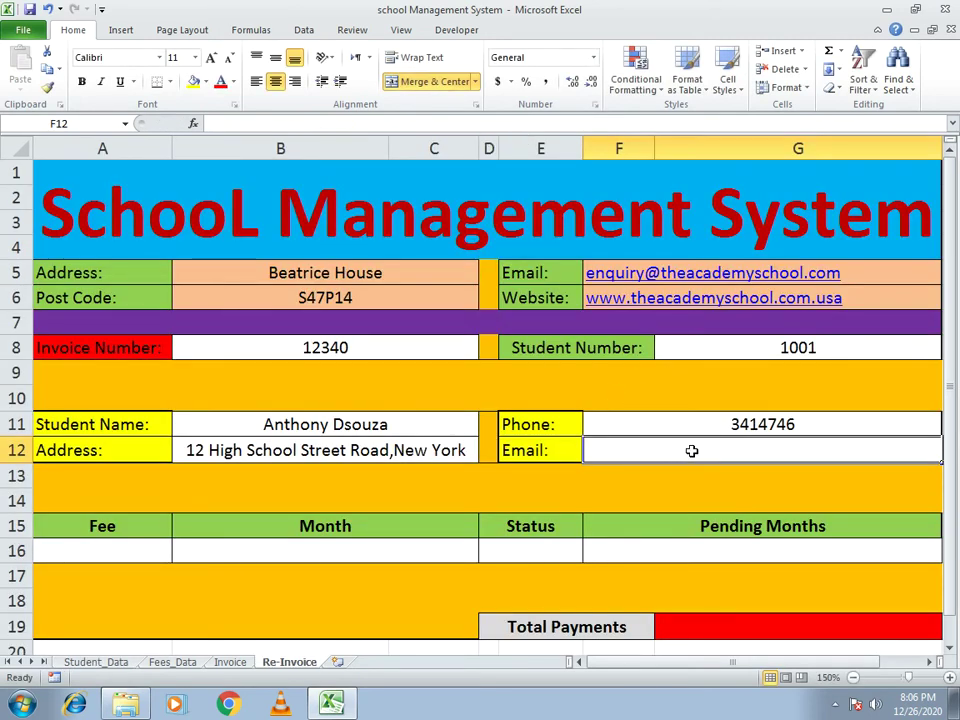
Enter =VLOOKUP(G8,Student_Data!A1:F5,6,0) in G12 to pull the student's email address.
type("=vlookup(")
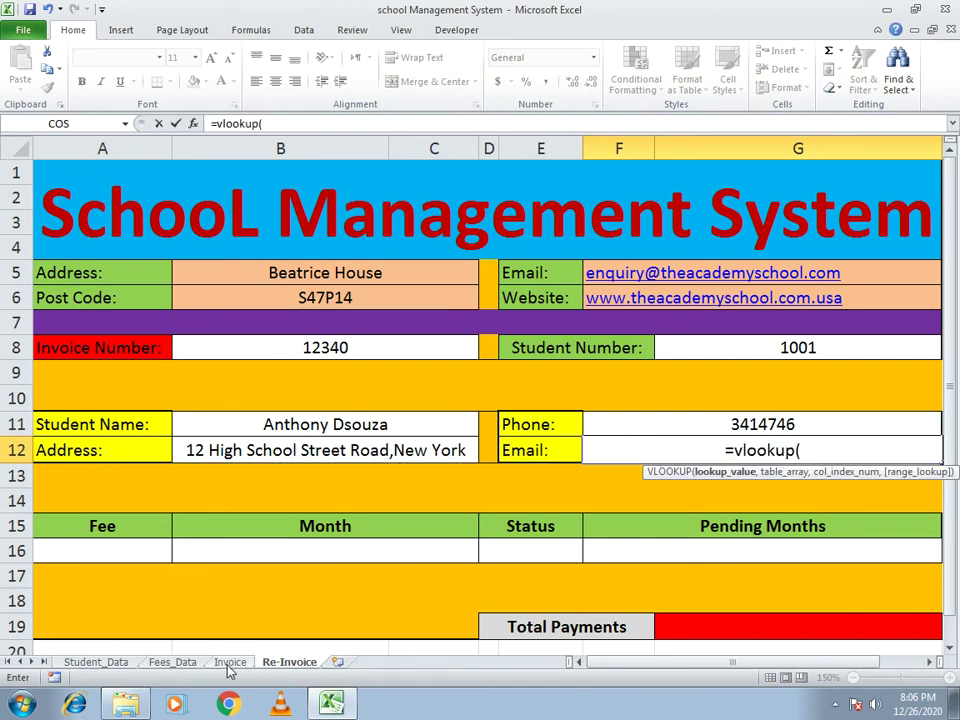
left_click(689, 344)
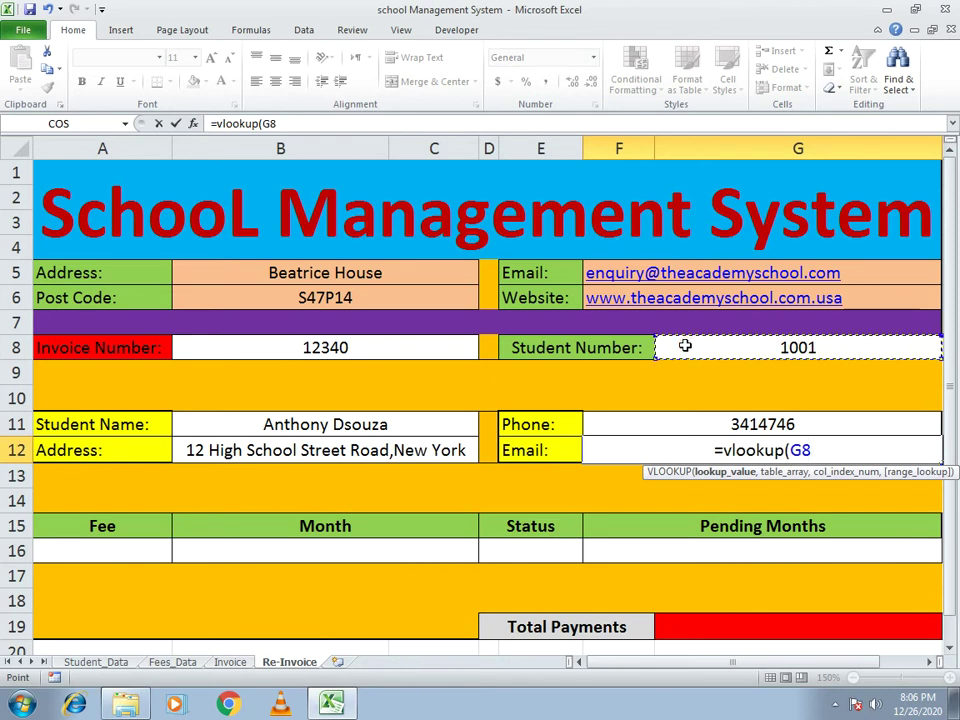
type(",")
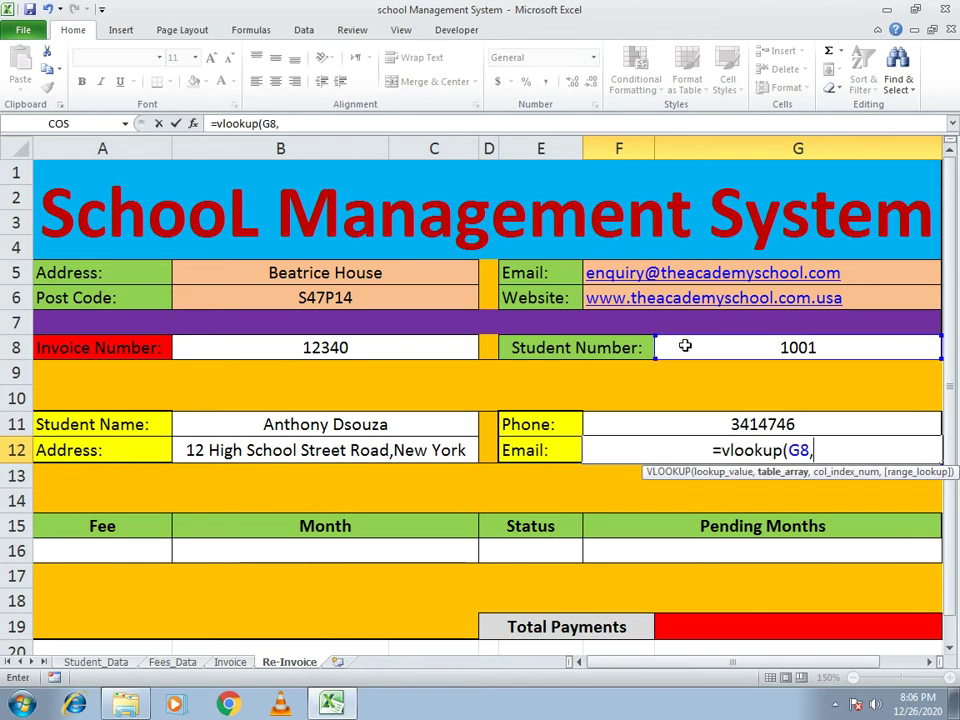
left_click(85, 664)
left_click_drag(75, 165, 792, 257)
type(",6")
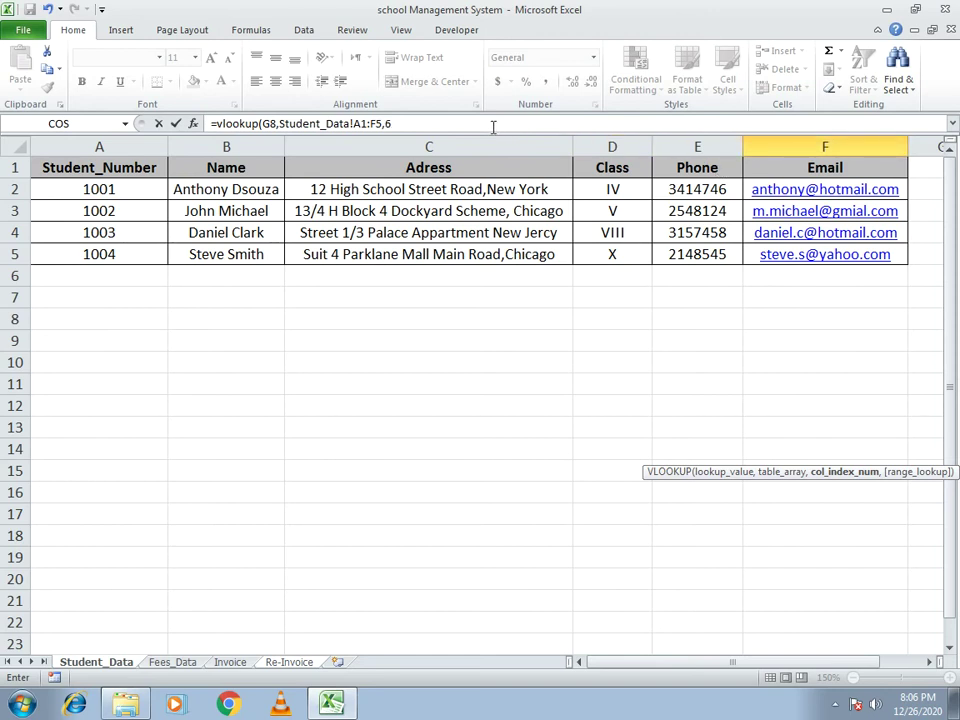
type(",0")
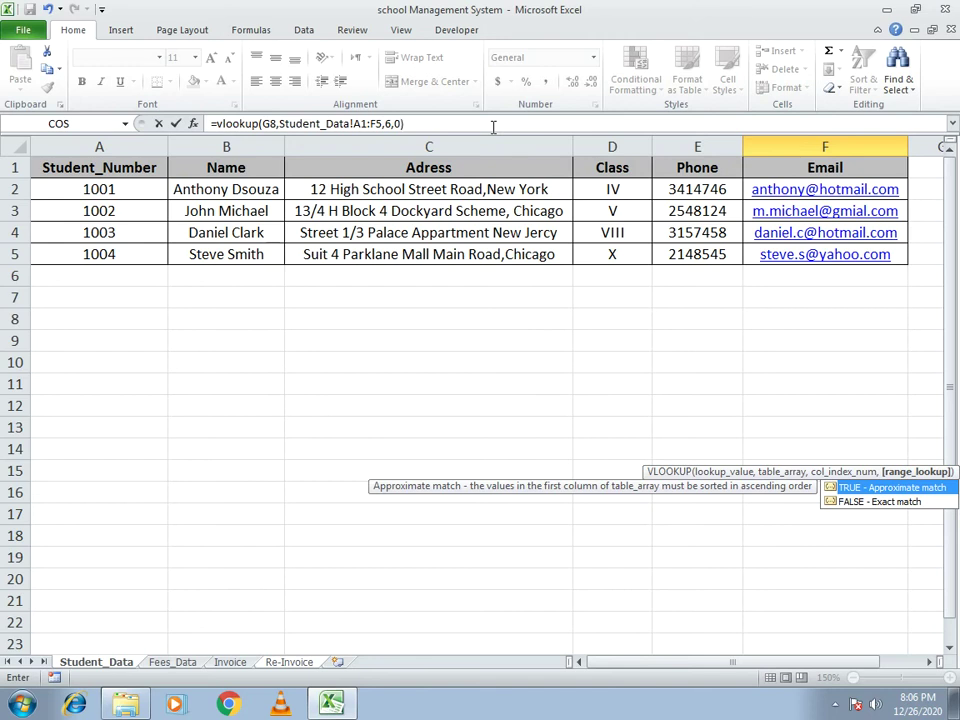
key("Return")
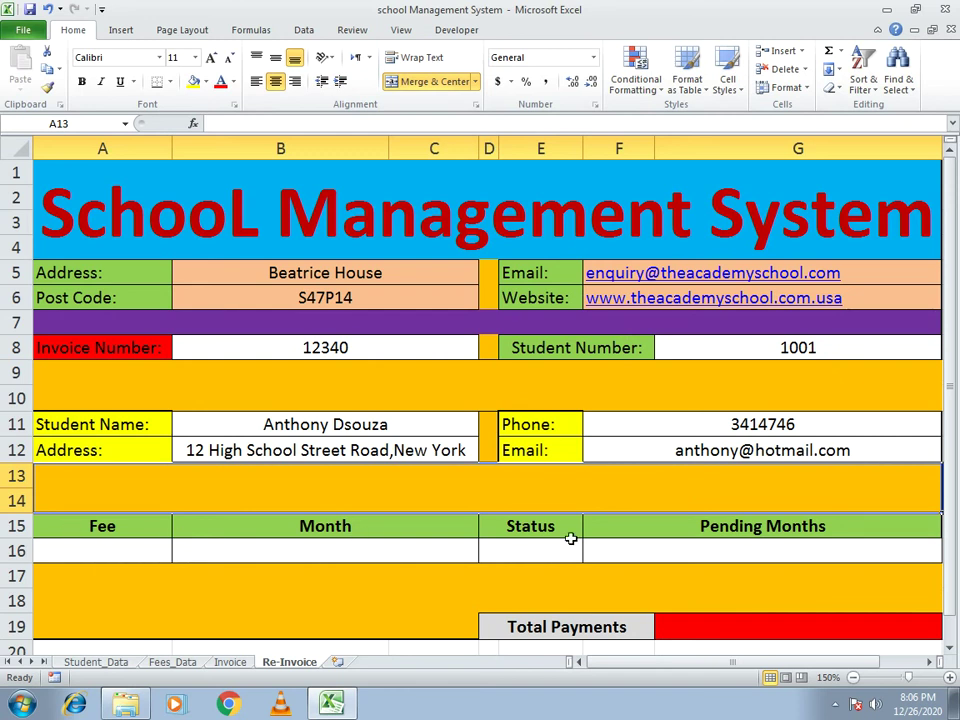
Enter =VLOOKUP(B8,Fees_Data!A1:G5,3,0) in A16 so the Fee shows $1,200.
left_click(58, 547)
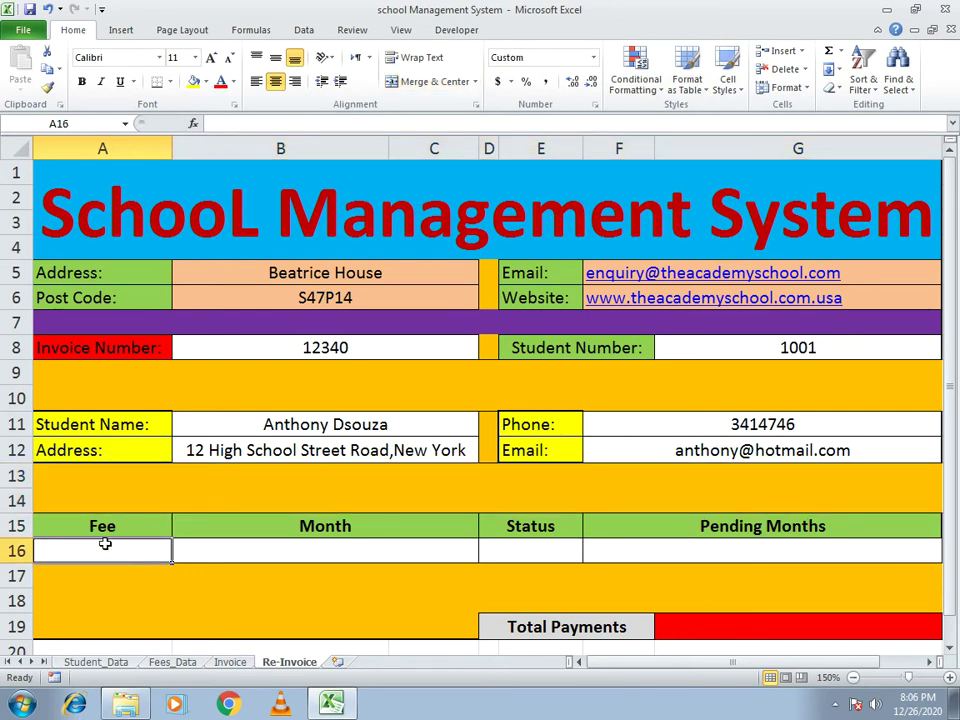
type("=")
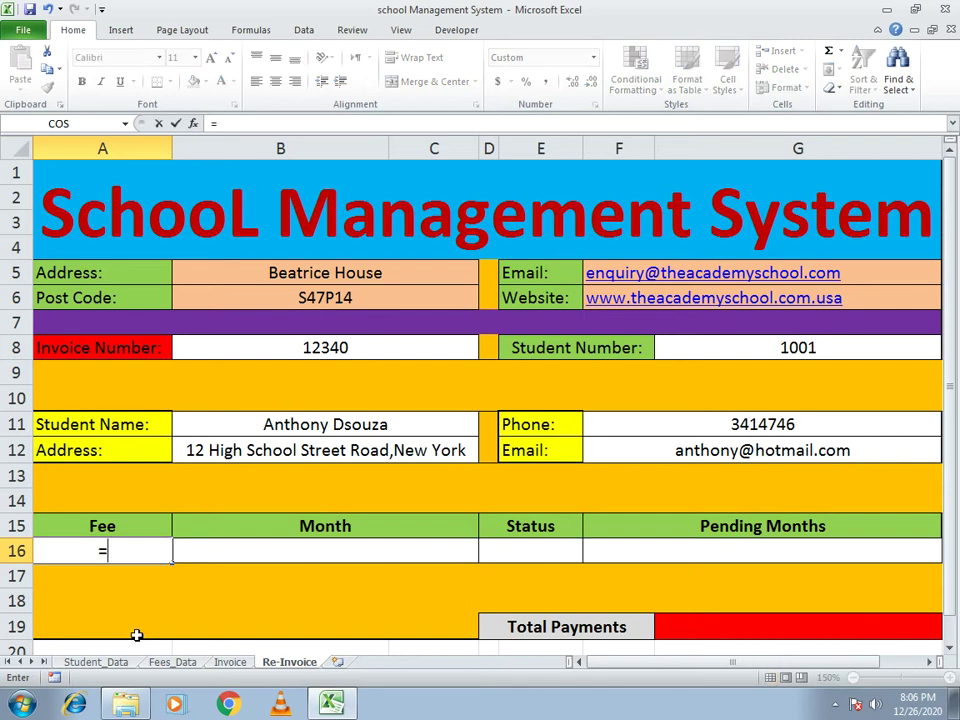
type("vl")
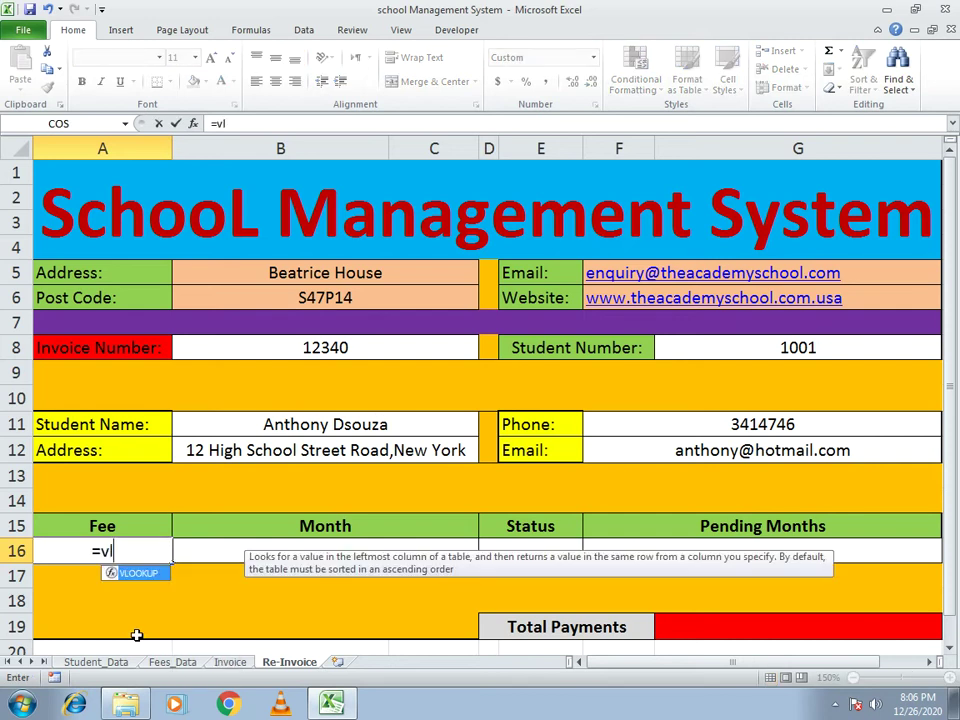
type("ookup(")
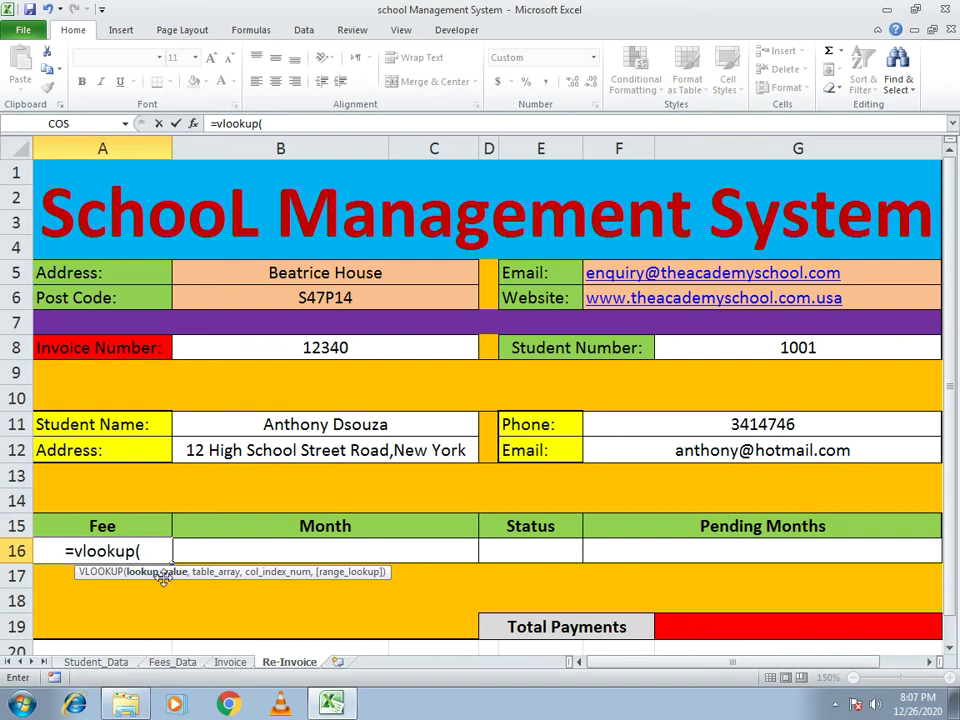
left_click(260, 347)
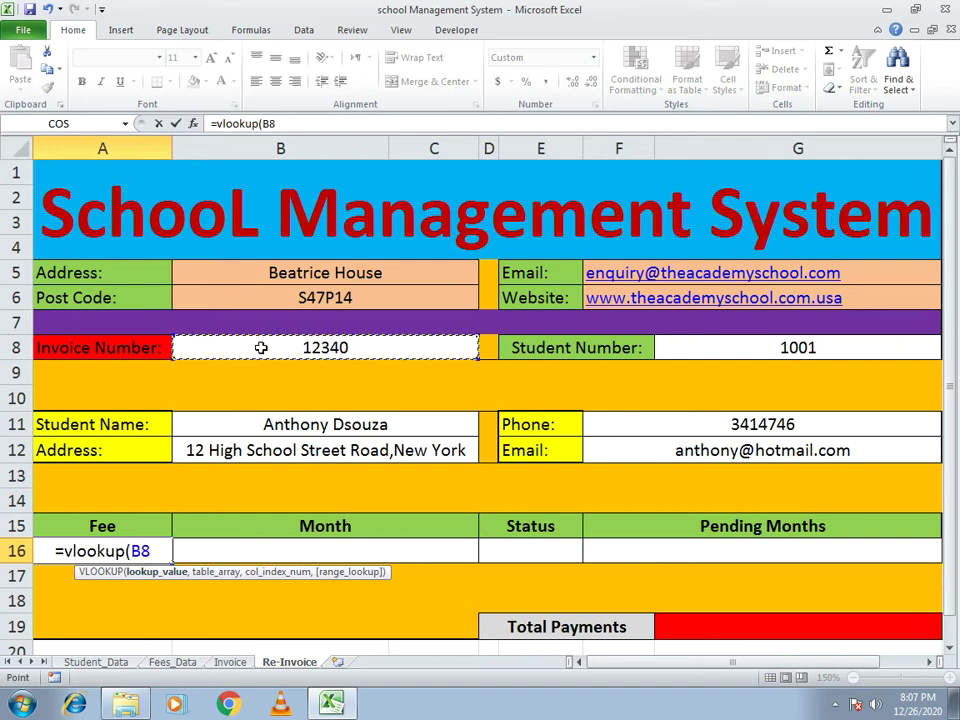
type(",")
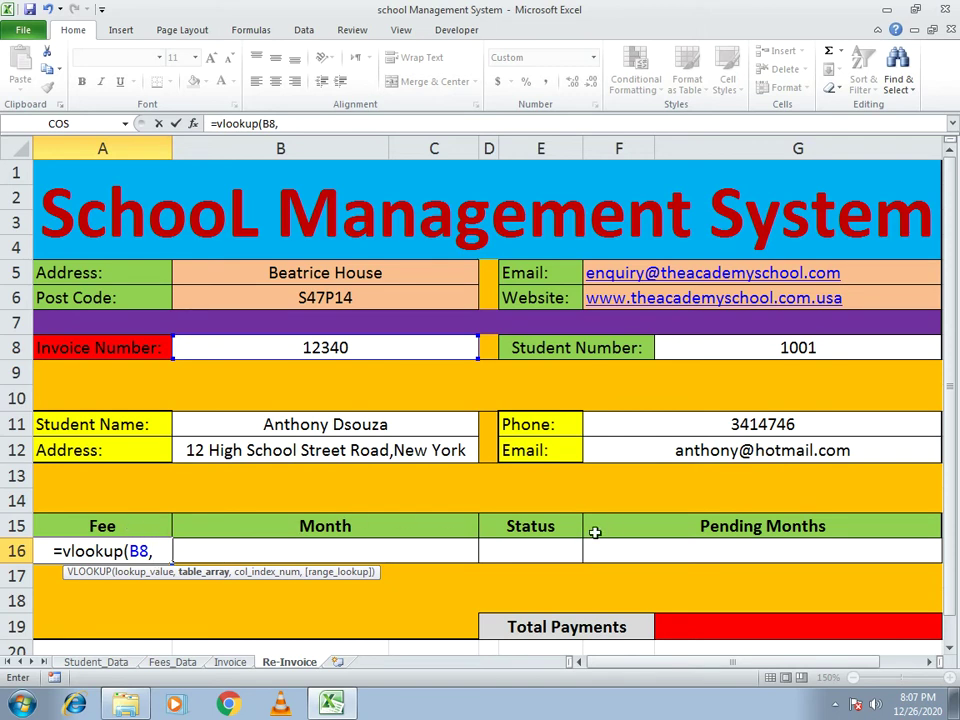
left_click(173, 663)
left_click_drag(72, 178, 818, 292)
type(",")
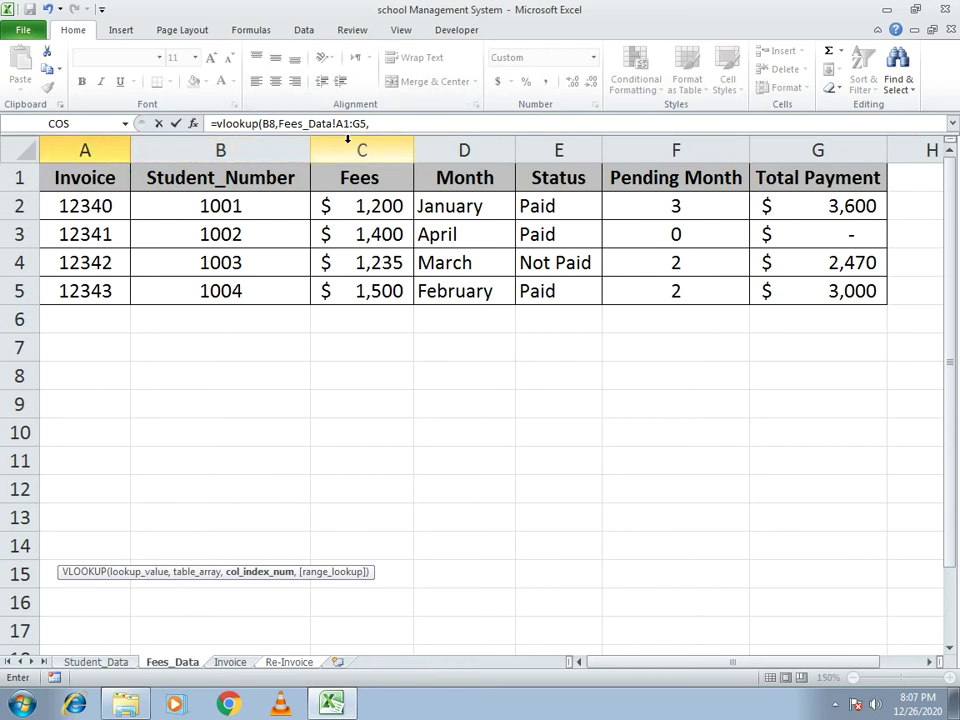
type("3,0")
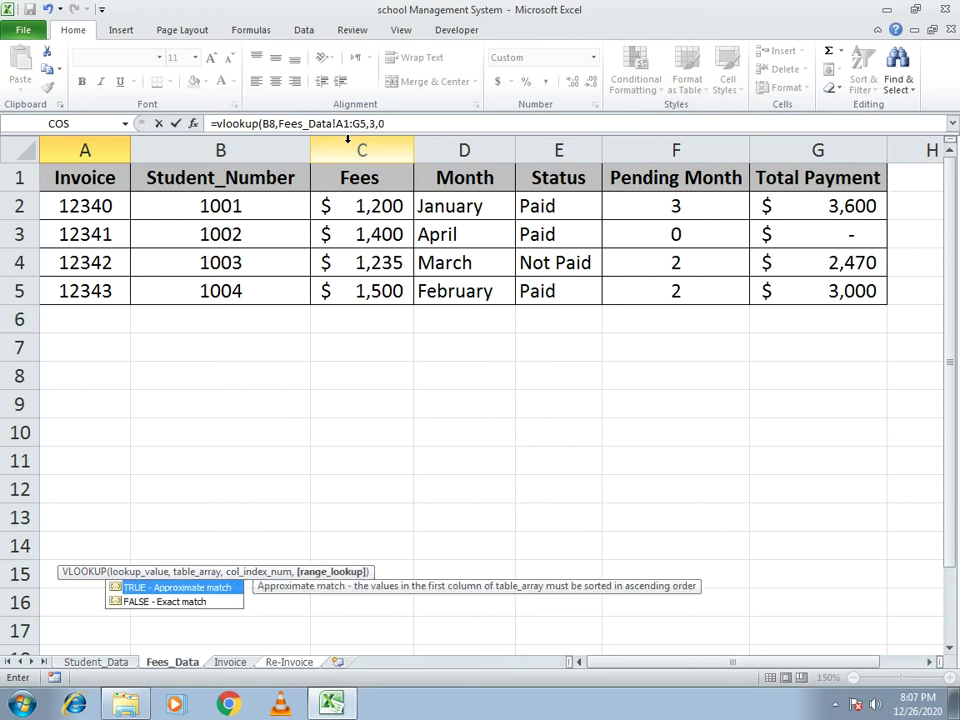
key("Return")
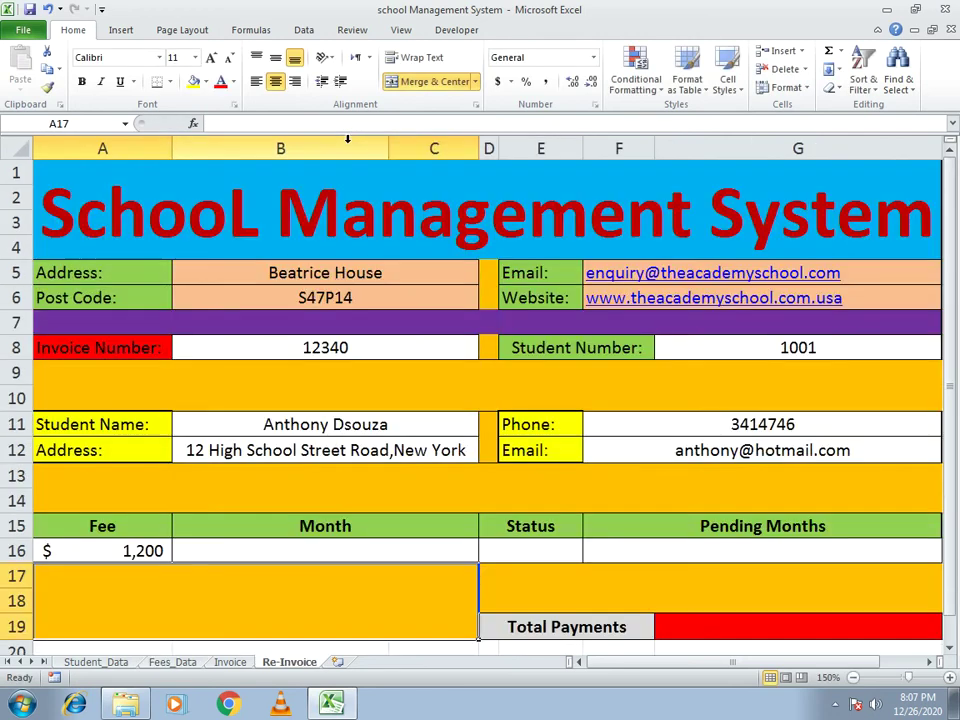
Enter =VLOOKUP(B8,Fees_Data!A1:G5,4,0) in B16 so the Month shows January.
left_click(316, 549)
type("=vl")
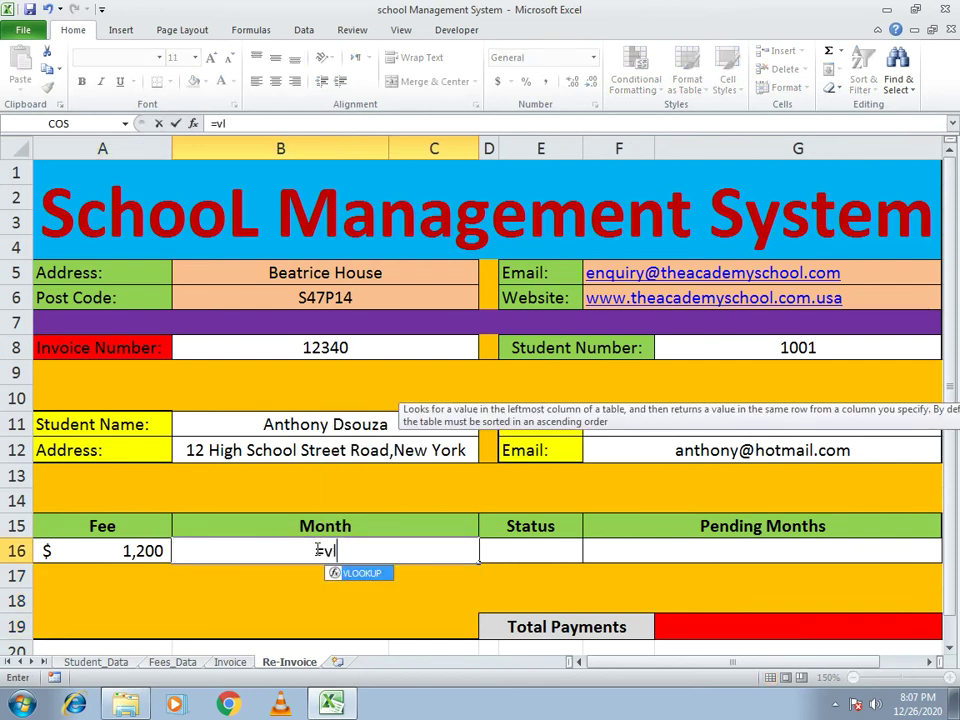
type("ookup(")
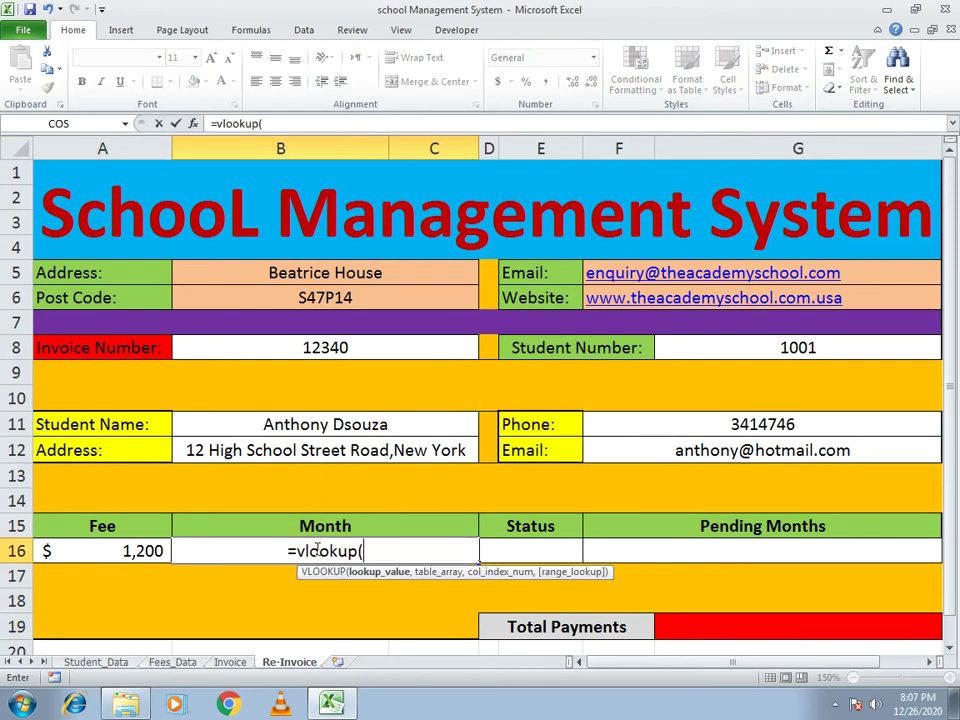
left_click(259, 345)
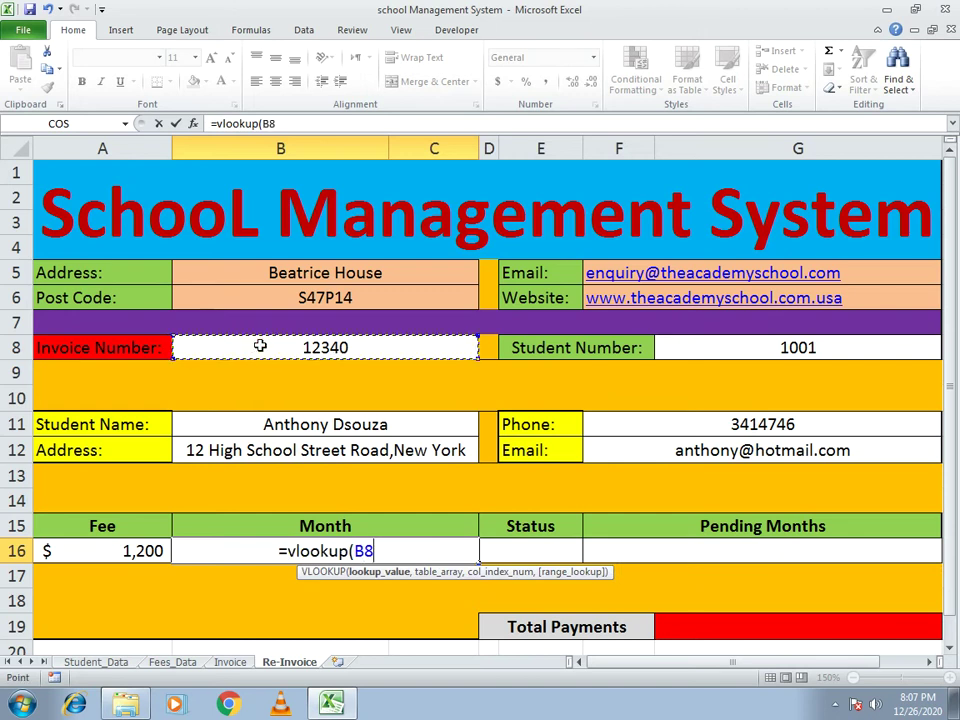
type(",")
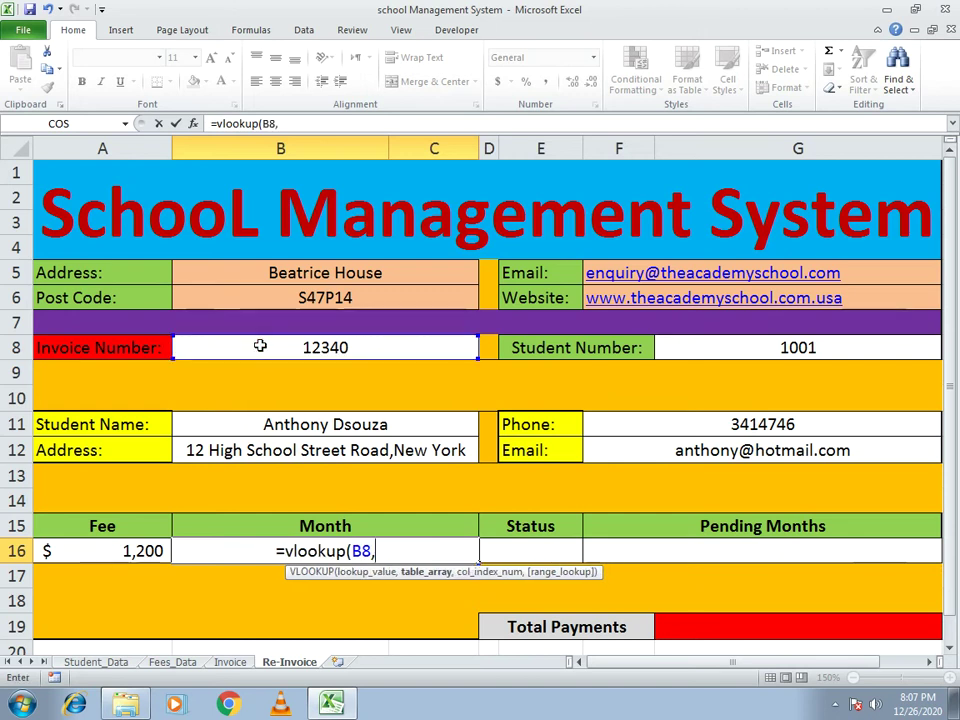
left_click(186, 664)
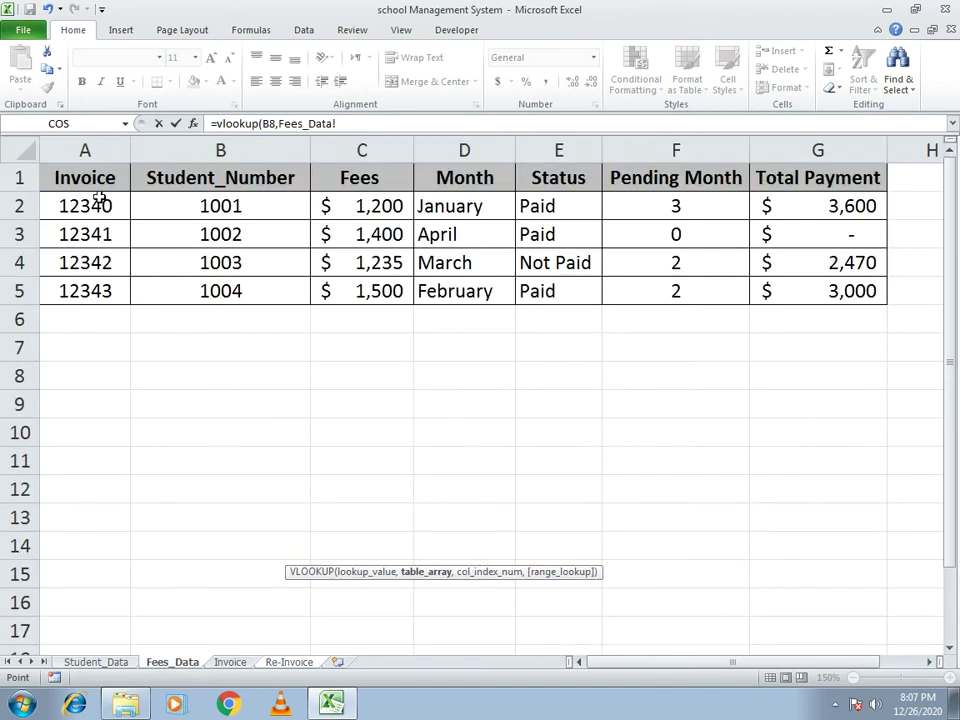
left_click(88, 180)
left_click_drag(88, 180, 793, 283)
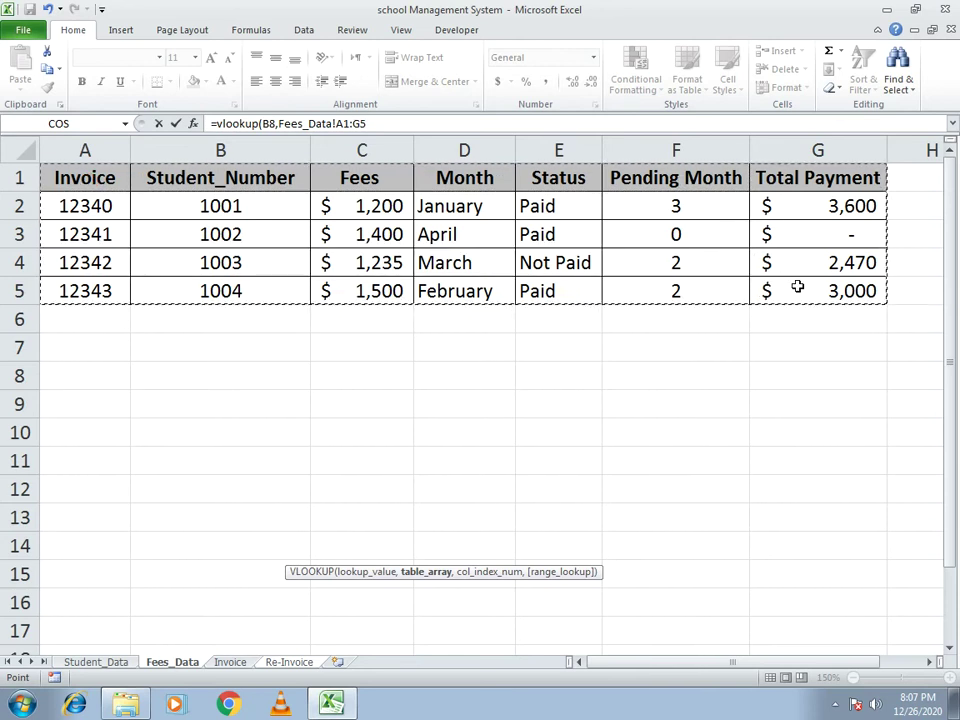
type(",")
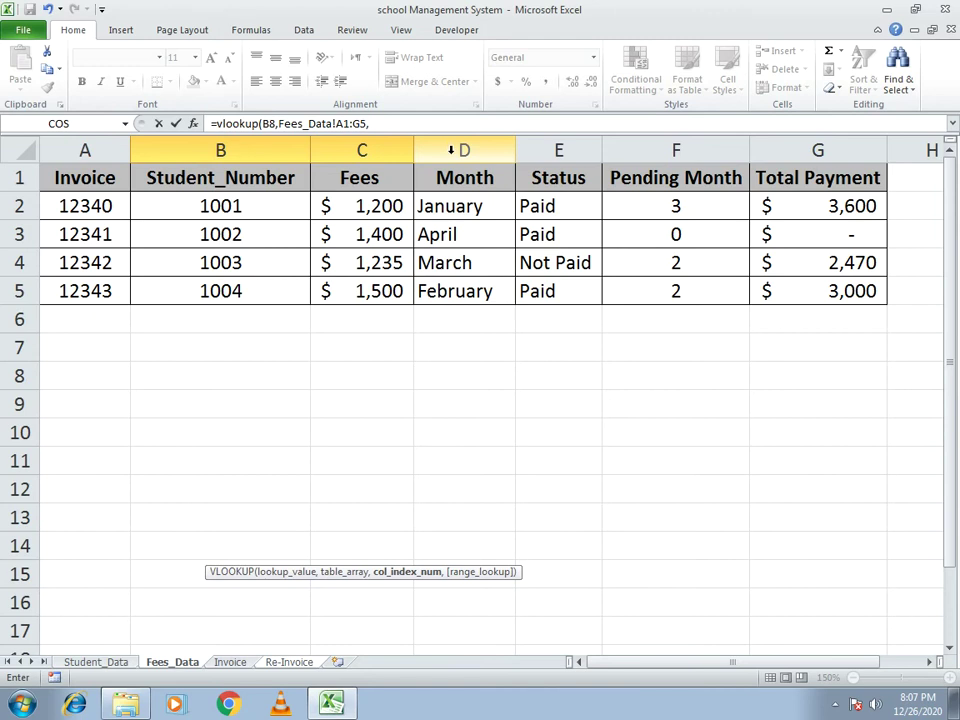
type("4")
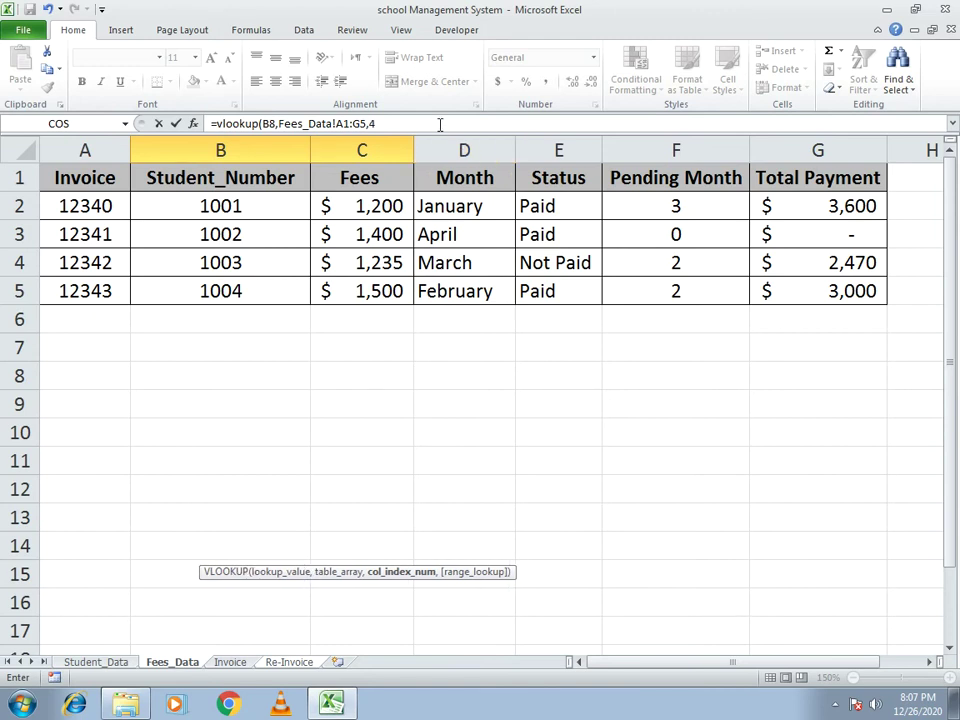
type(",0)")
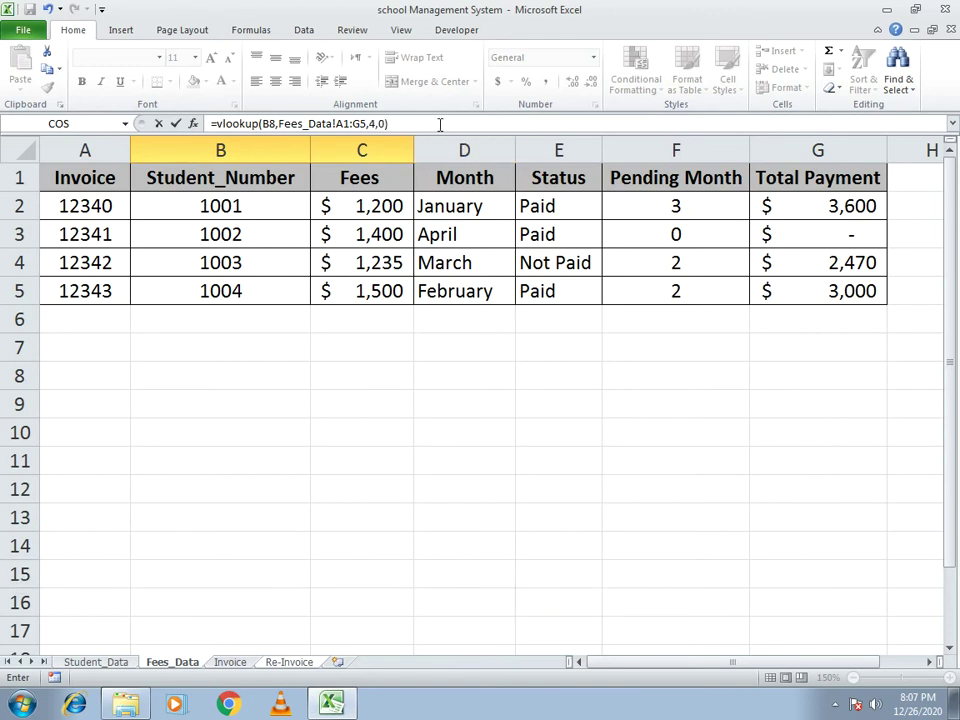
key("Return")
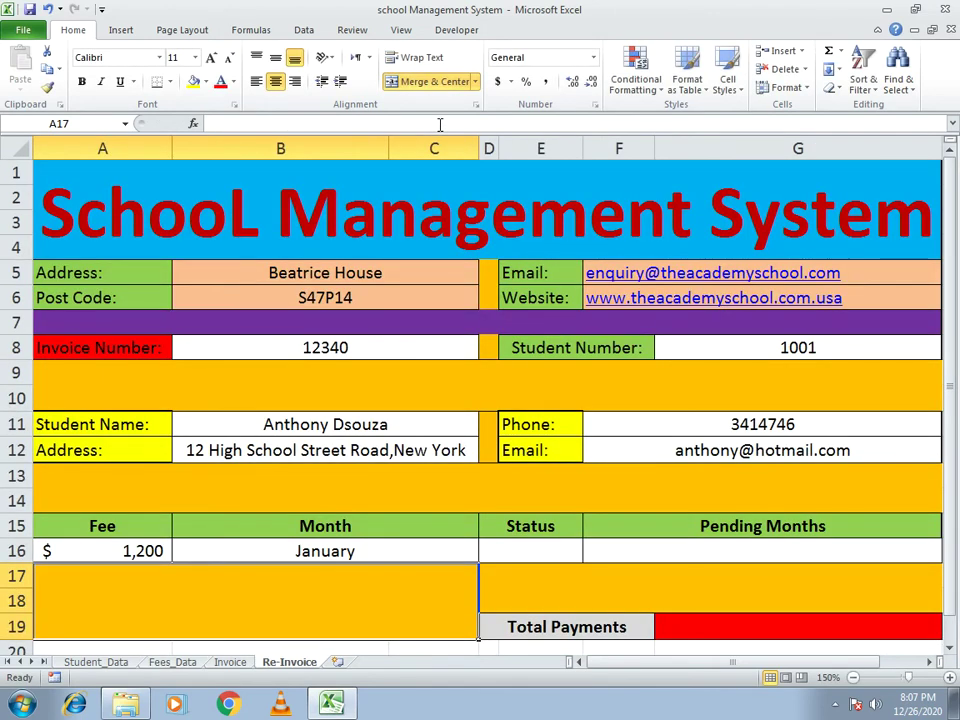
left_click(531, 543)
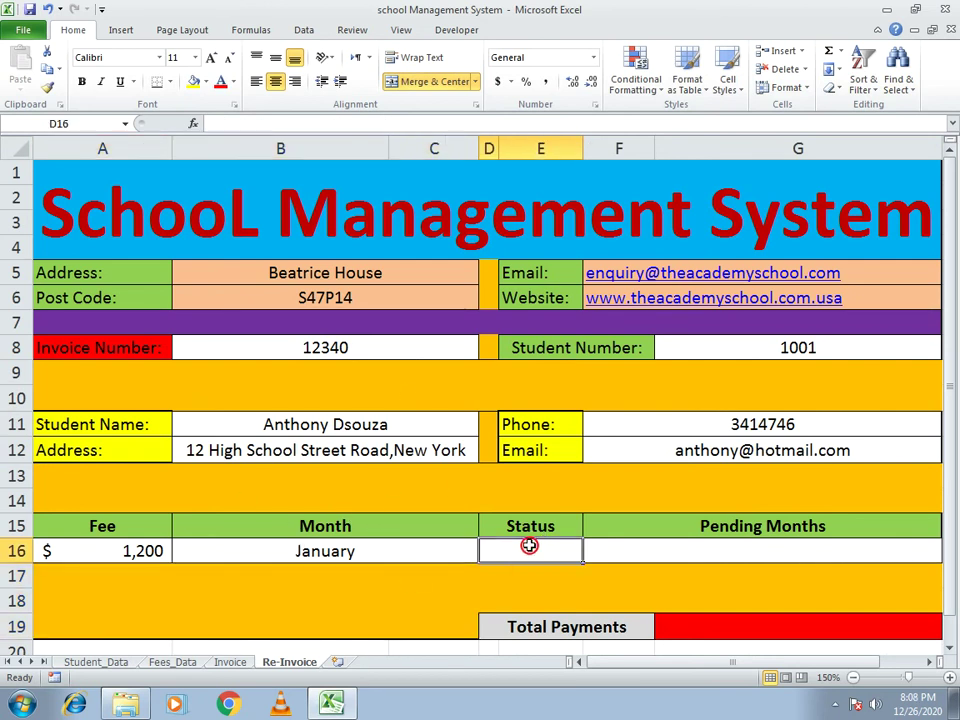
Enter =VLOOKUP(B8,Fees_Data!A1:G5,5,0) in the Status cell so it shows Paid.
type("=vloo")
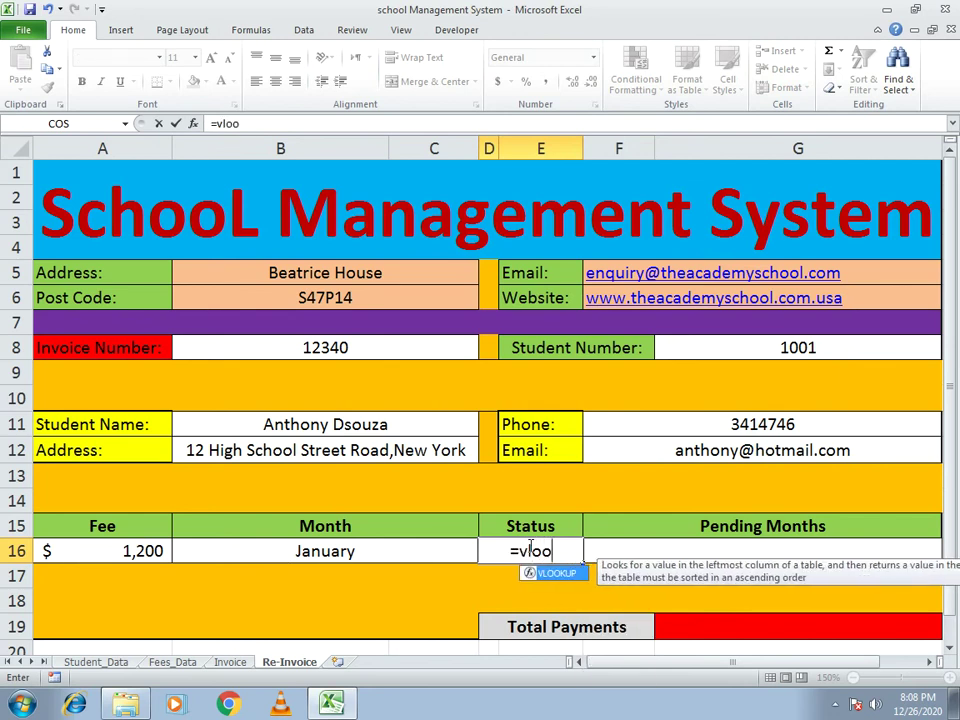
type("kup(")
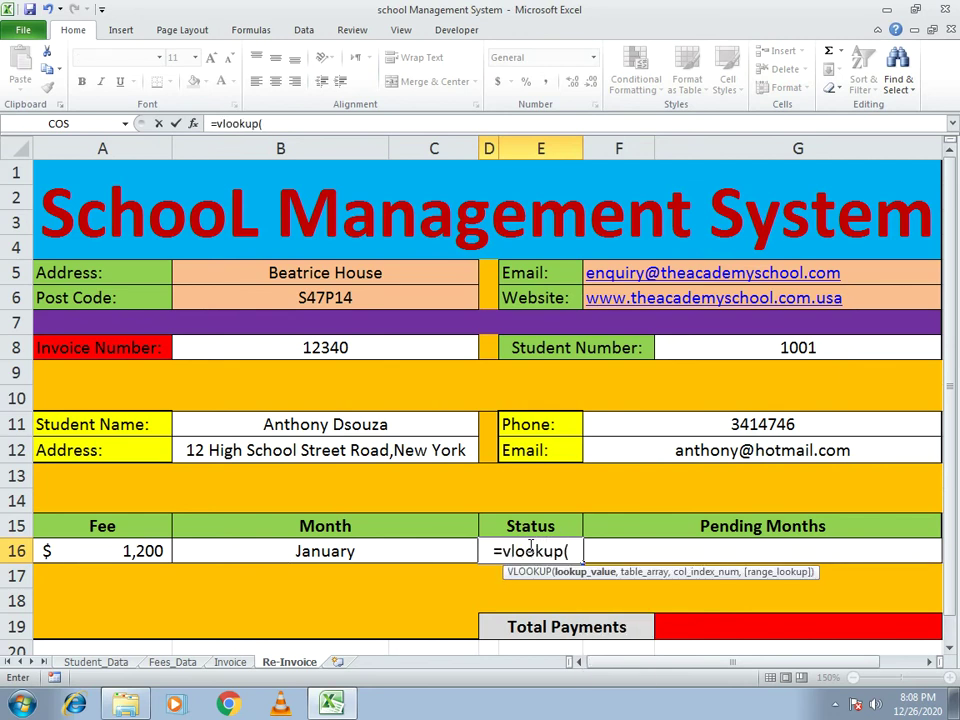
left_click(366, 345)
type(",")
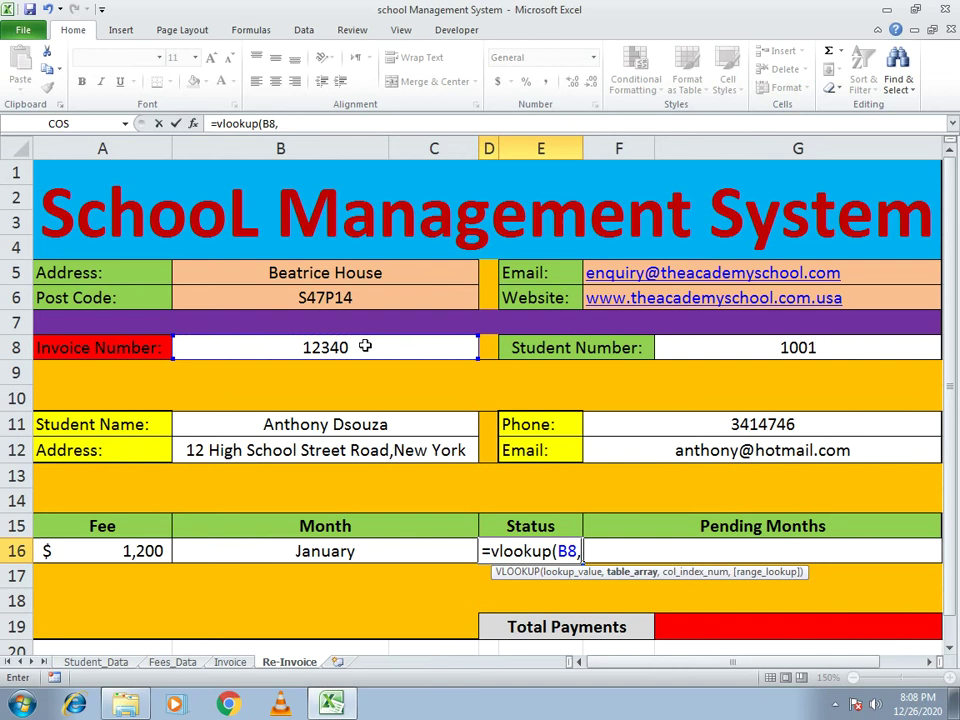
left_click(185, 664)
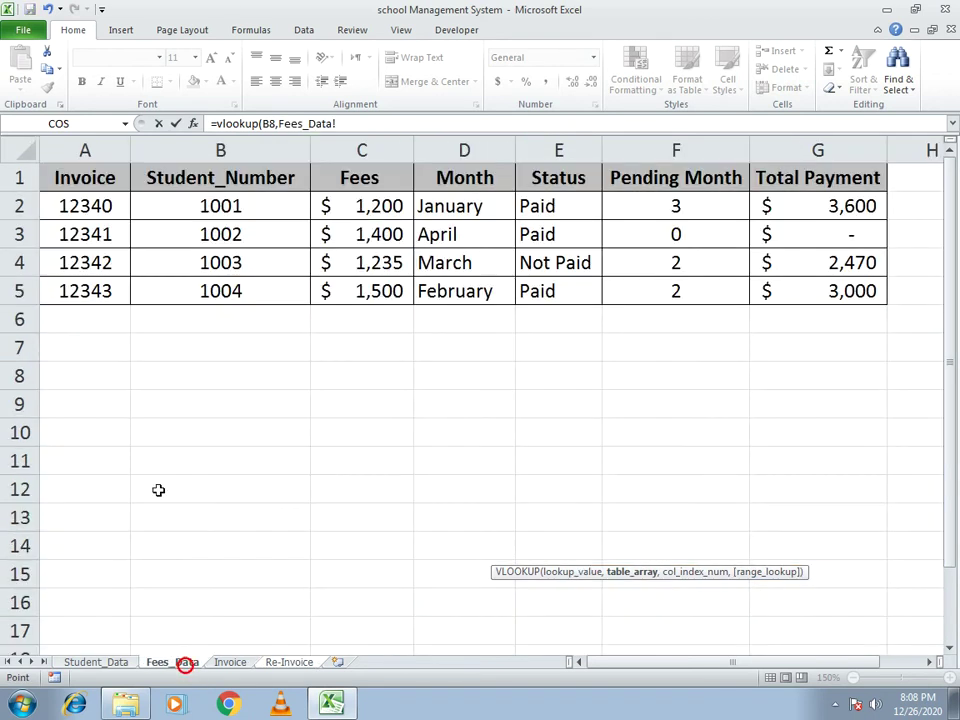
left_click_drag(111, 176, 803, 283)
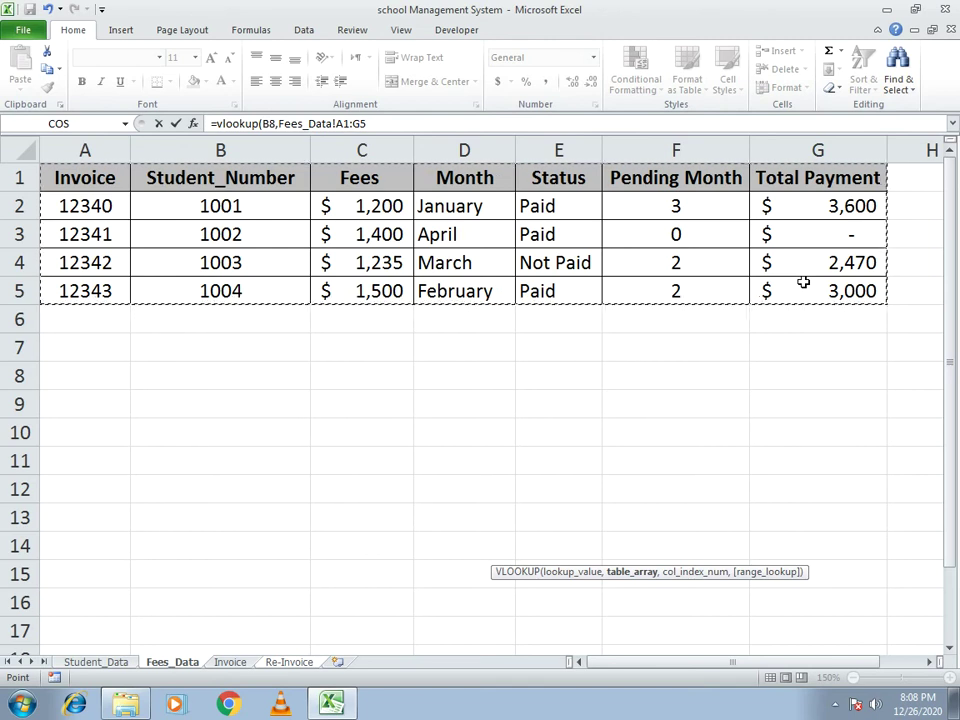
type(",")
left_click_drag(466, 153, 539, 150)
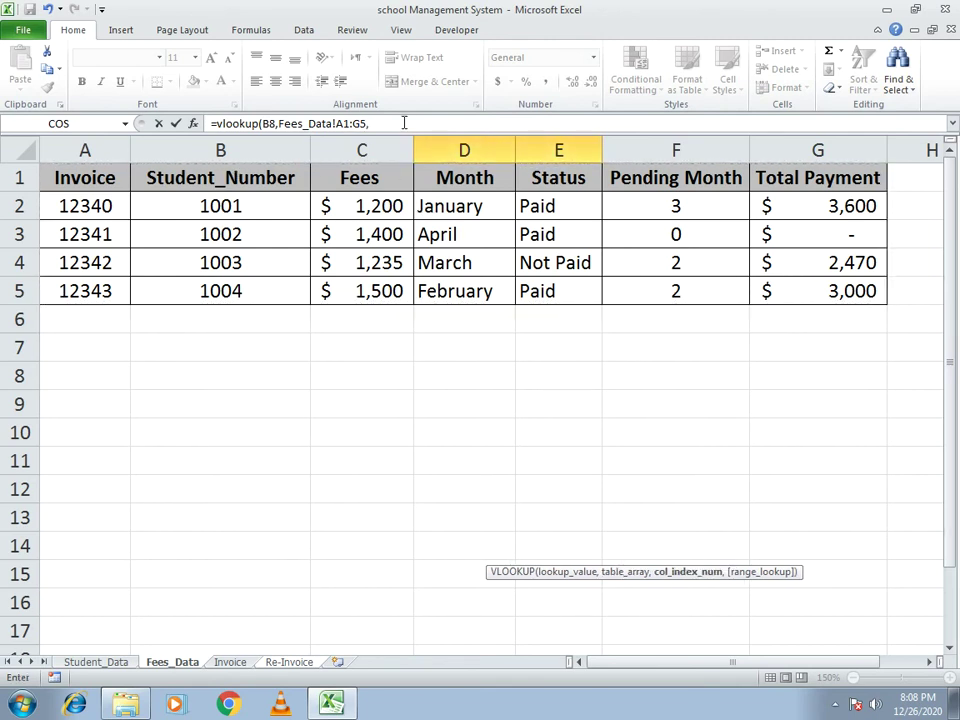
type("5,0")
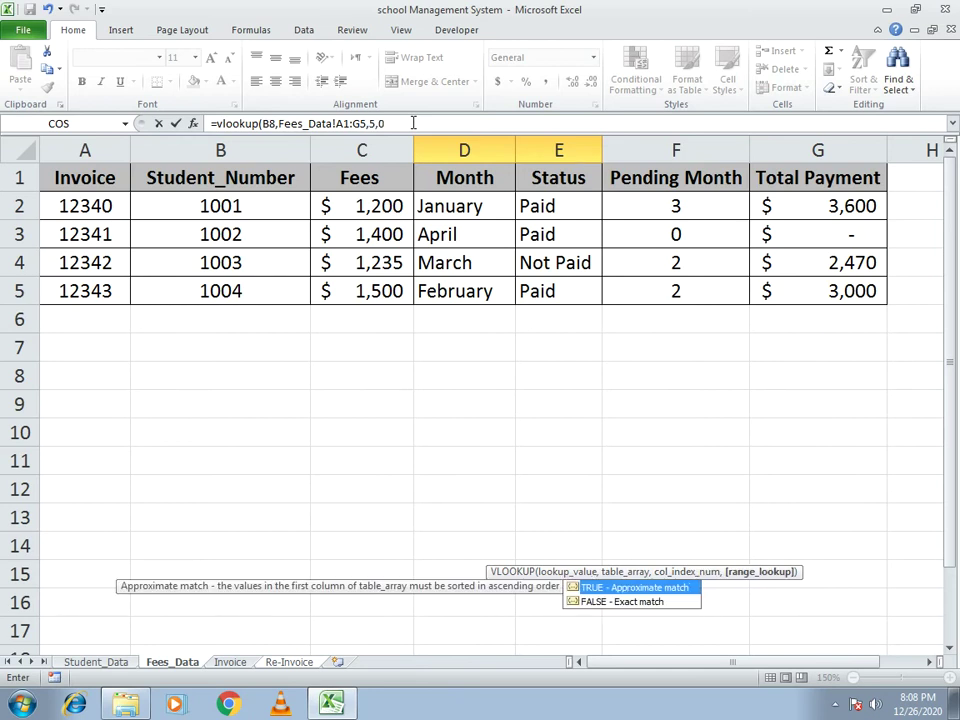
key("Return")
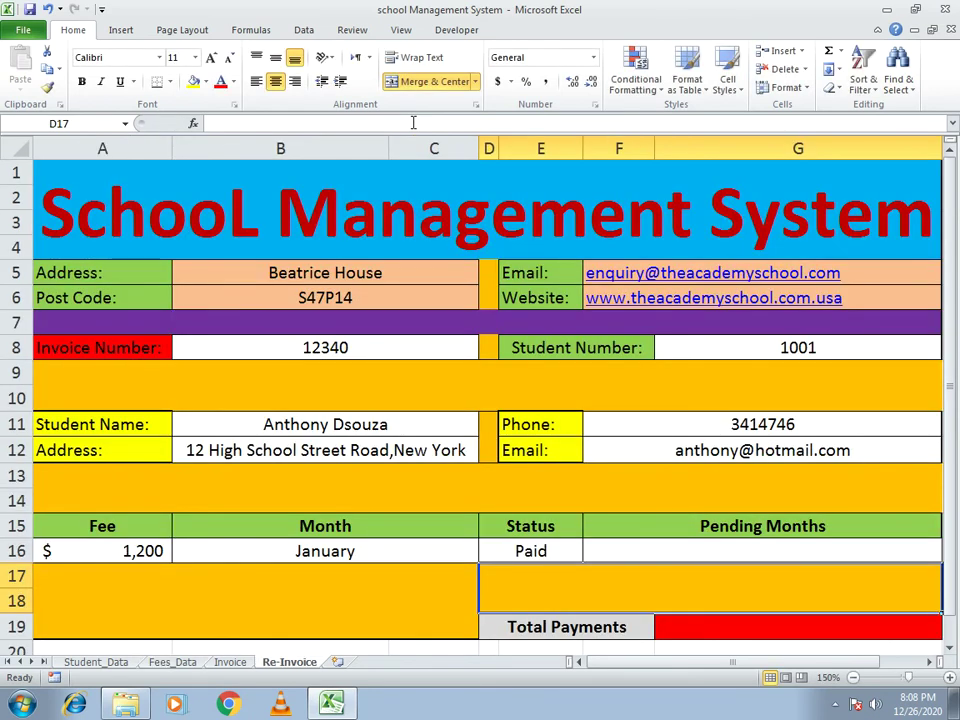
left_click(683, 550)
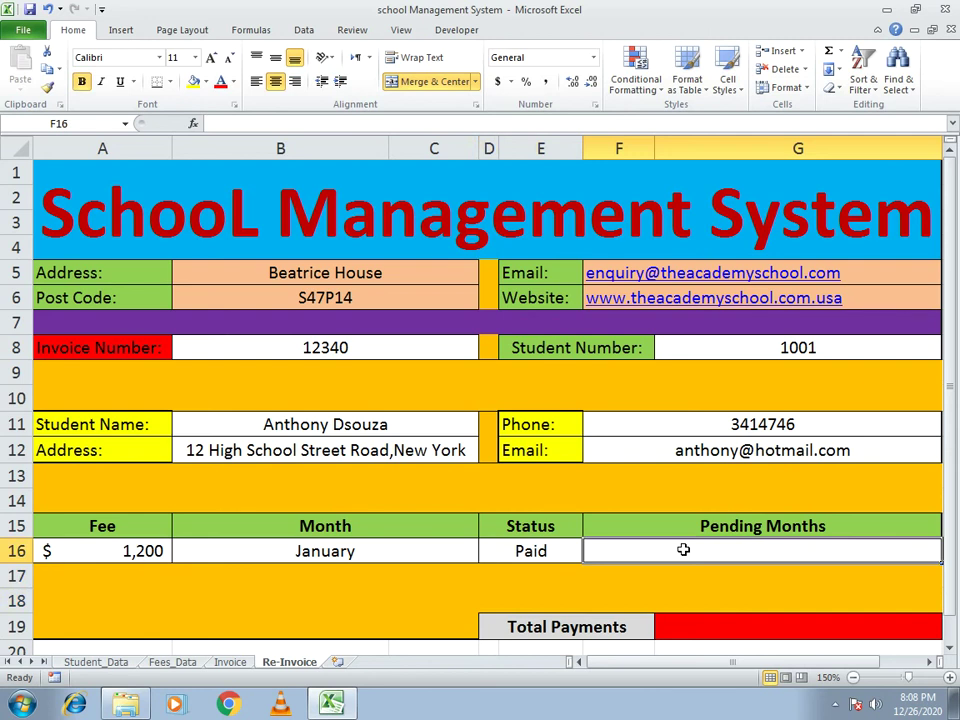
Enter =VLOOKUP(B8,Fees_Data!A1:G5,6,0) in F16 so Pending Months shows 3.
type("=vlook")
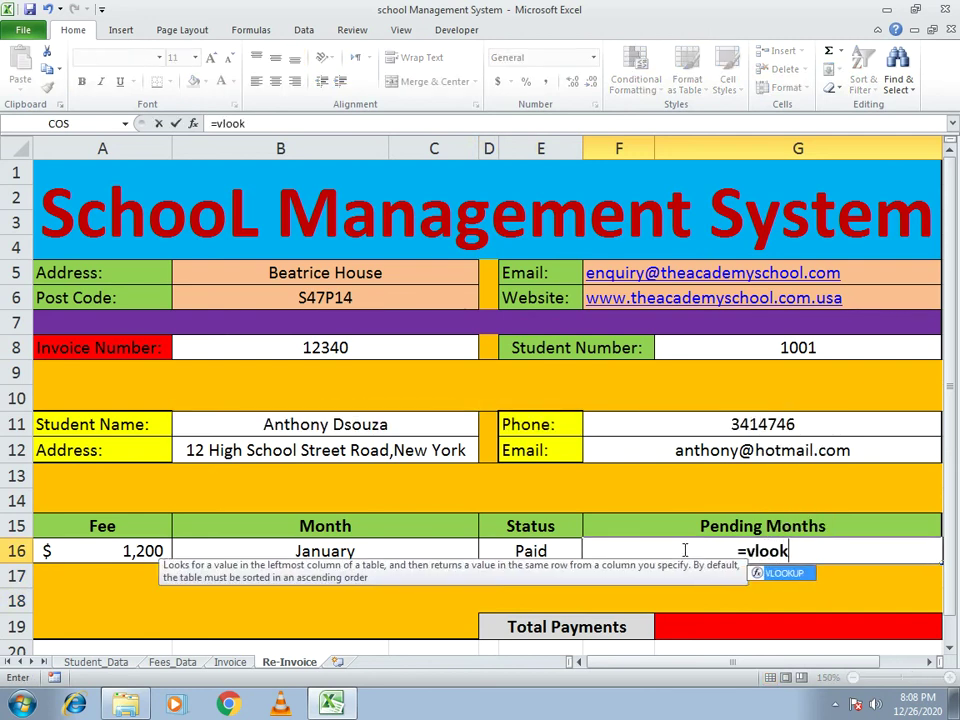
type("up(")
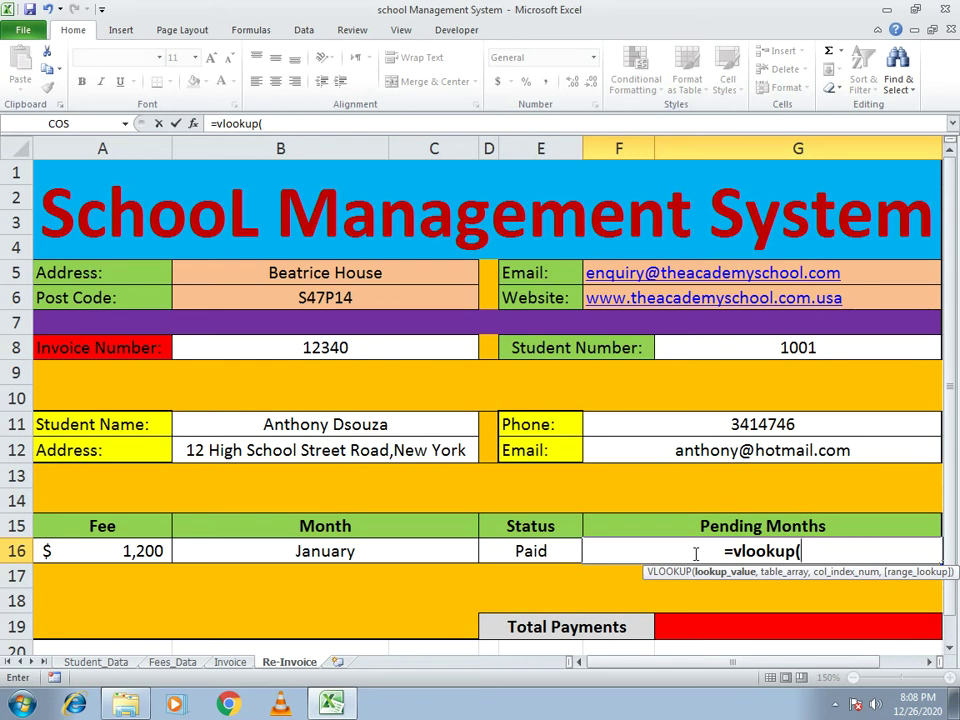
left_click(415, 353)
type(",")
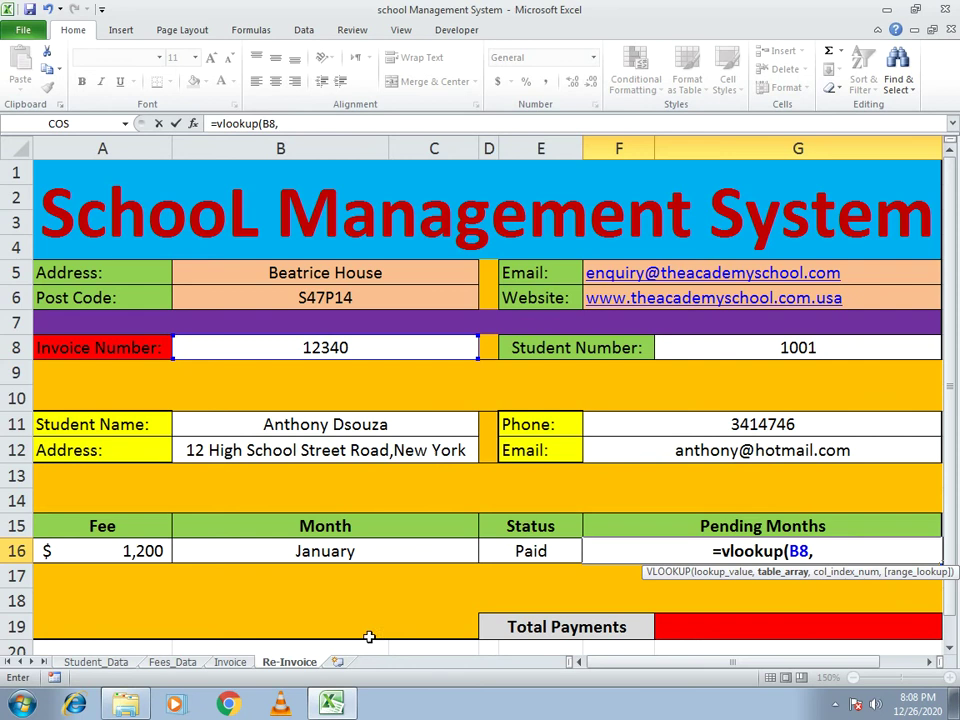
left_click(172, 662)
left_click_drag(85, 180, 766, 293)
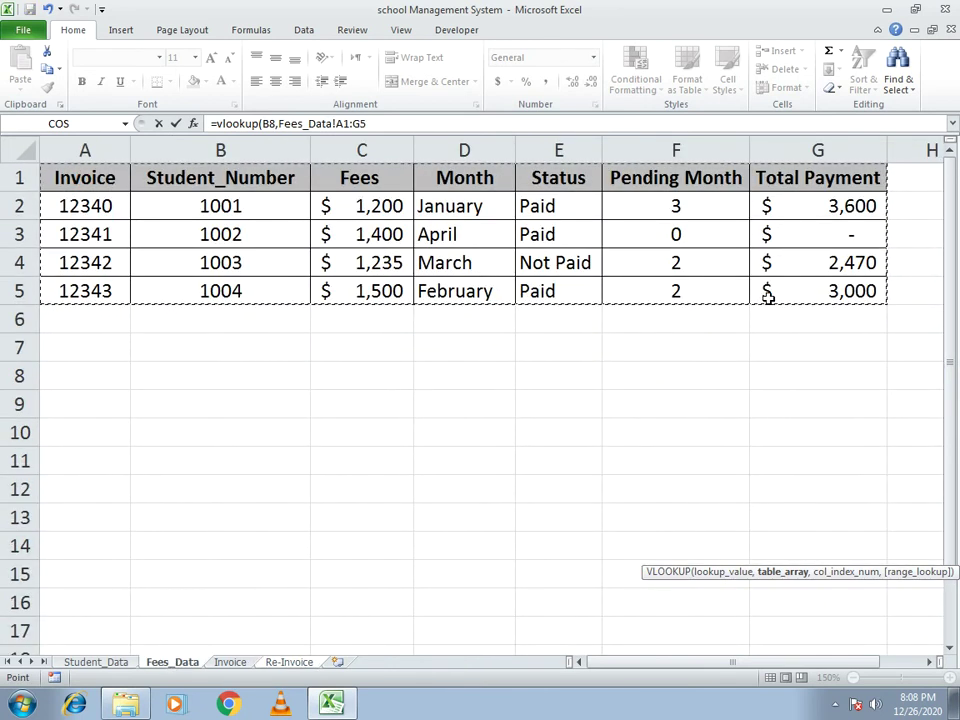
type(",")
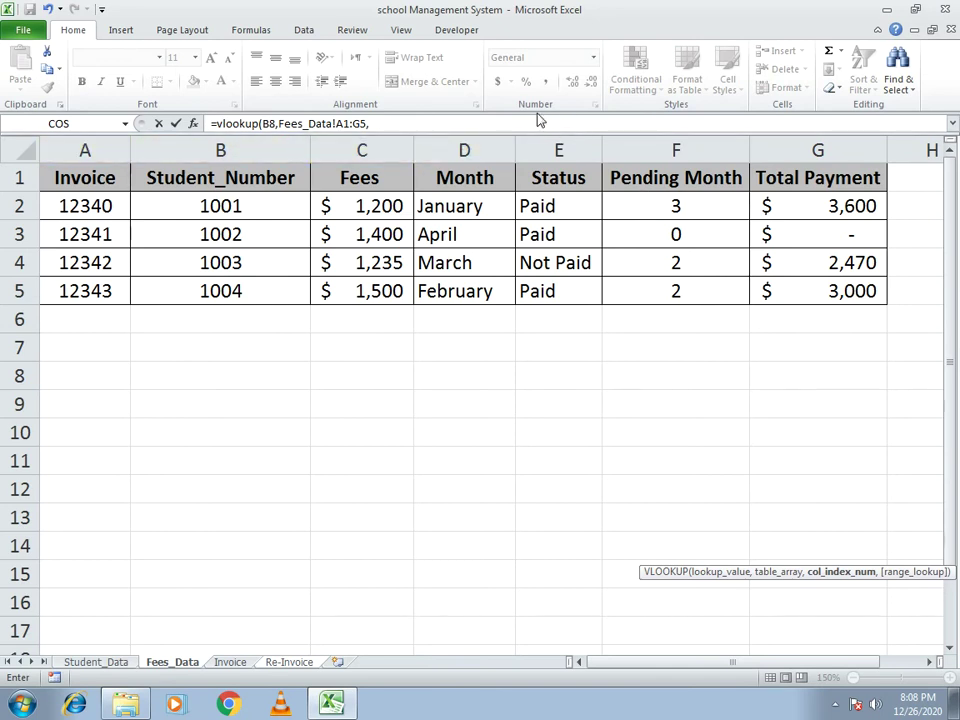
type("6,0")
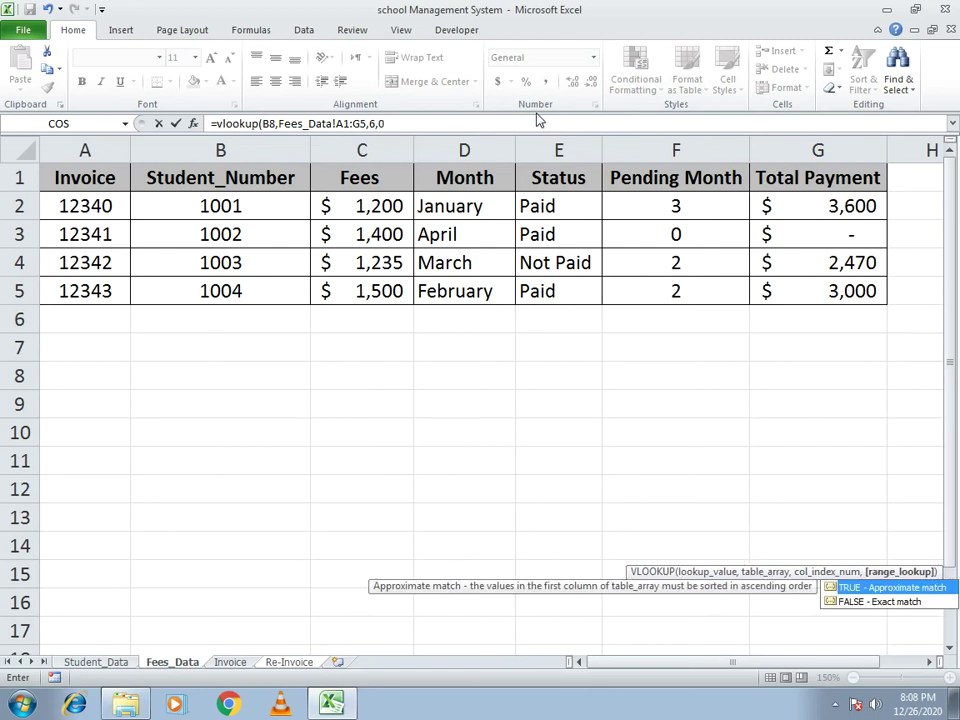
type(")")
key("Return")
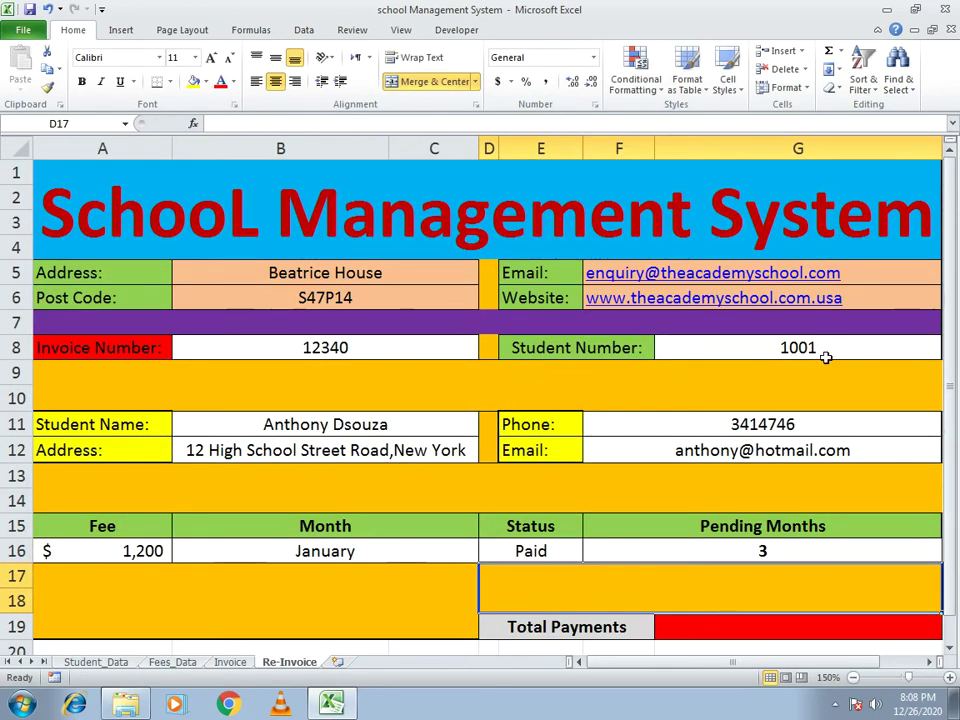
left_click(711, 634)
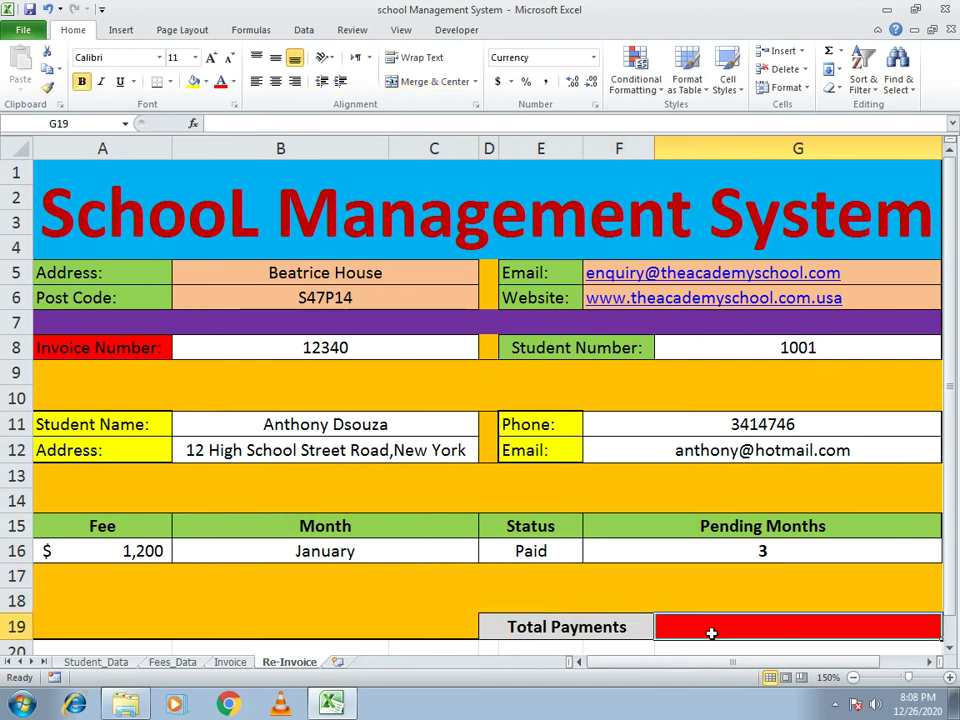
Enter =VLOOKUP(B8,Fees_Data!A1:G5,7,0) in G19 to look up the $3,600.00 Total Payments.
type("=")
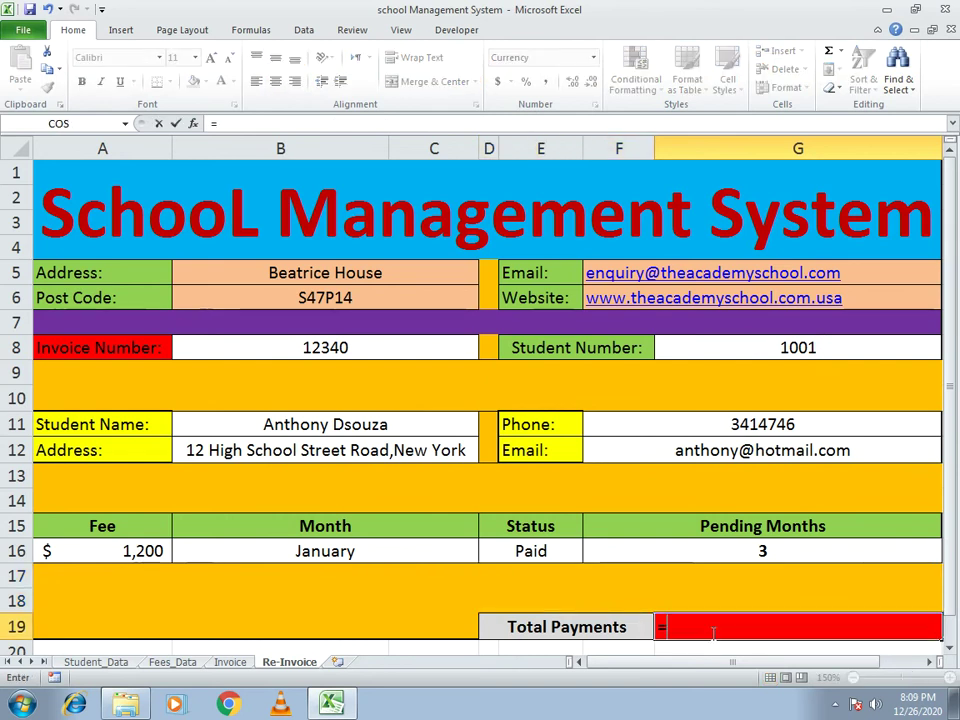
type("vlookup(")
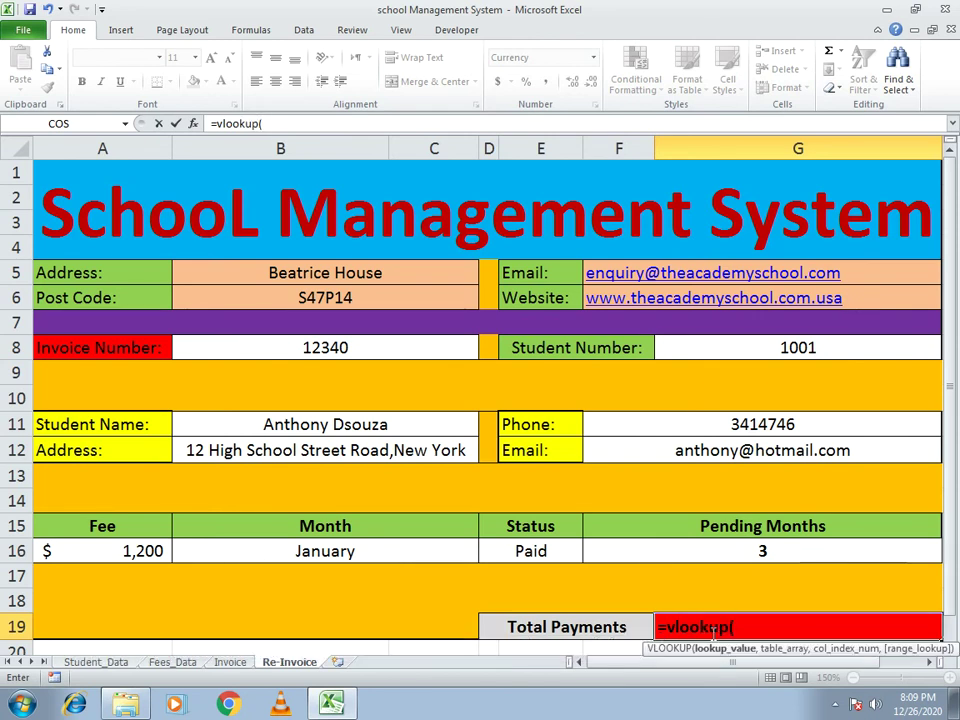
left_click(367, 351)
type(",")
left_click(180, 661)
left_click_drag(94, 178, 812, 296)
type(",")
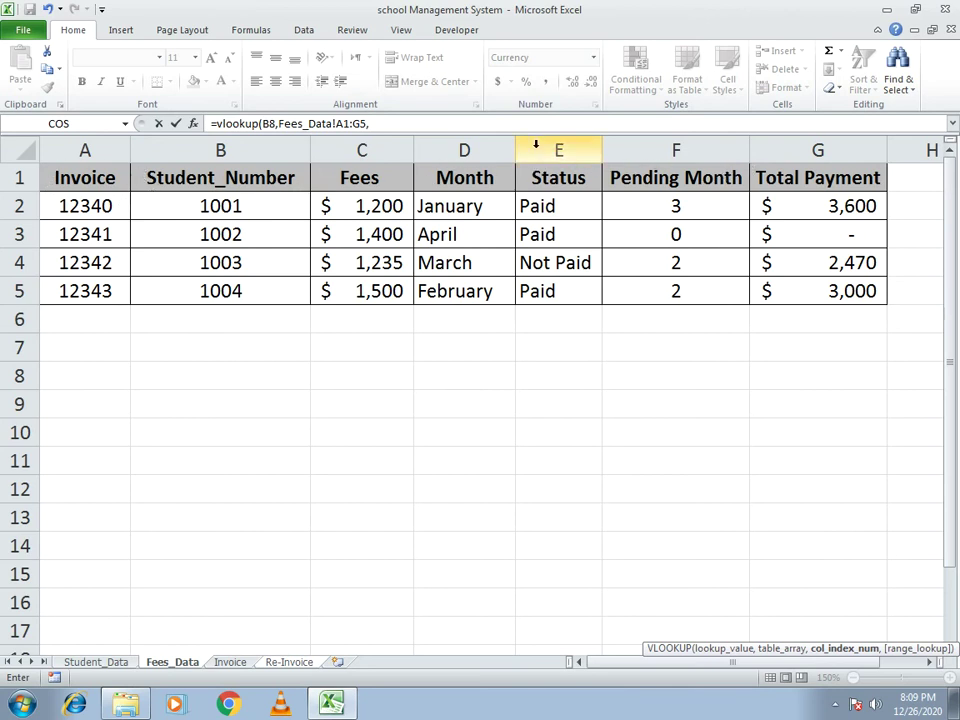
type("7,0")
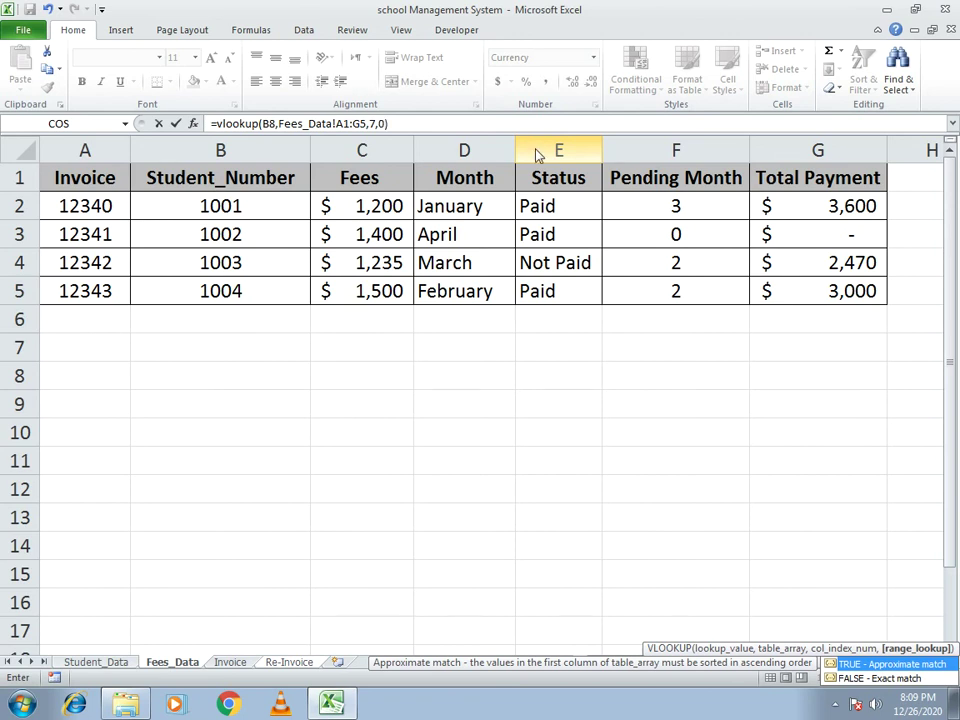
key("Return")
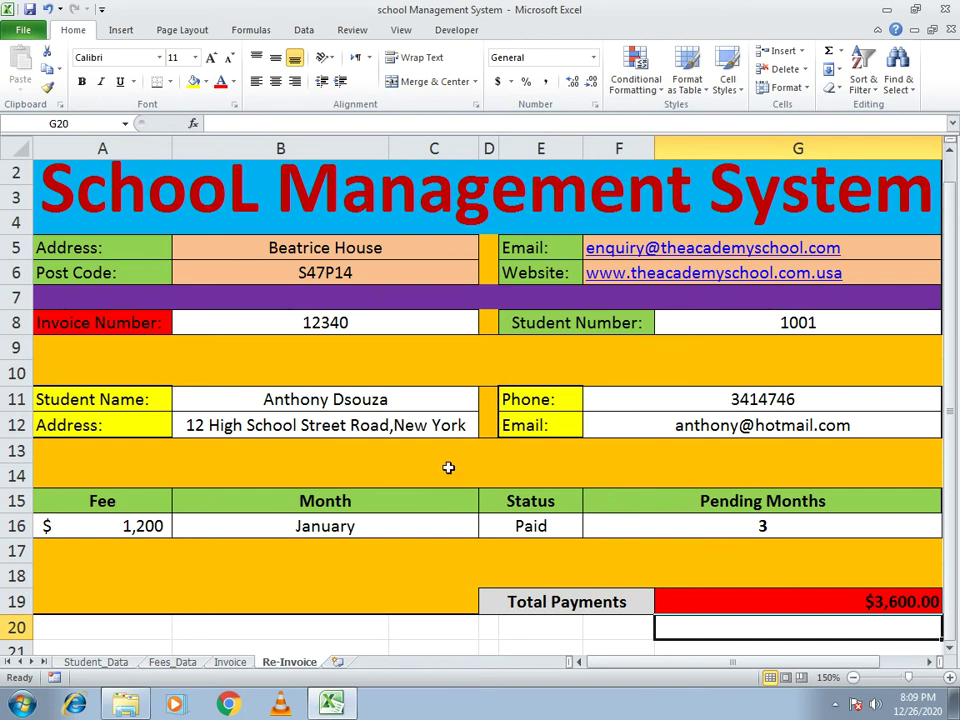
Change the invoice number in B8 to 12341, showing the April $1,400 fee and $0.00 total.
left_click(323, 326)
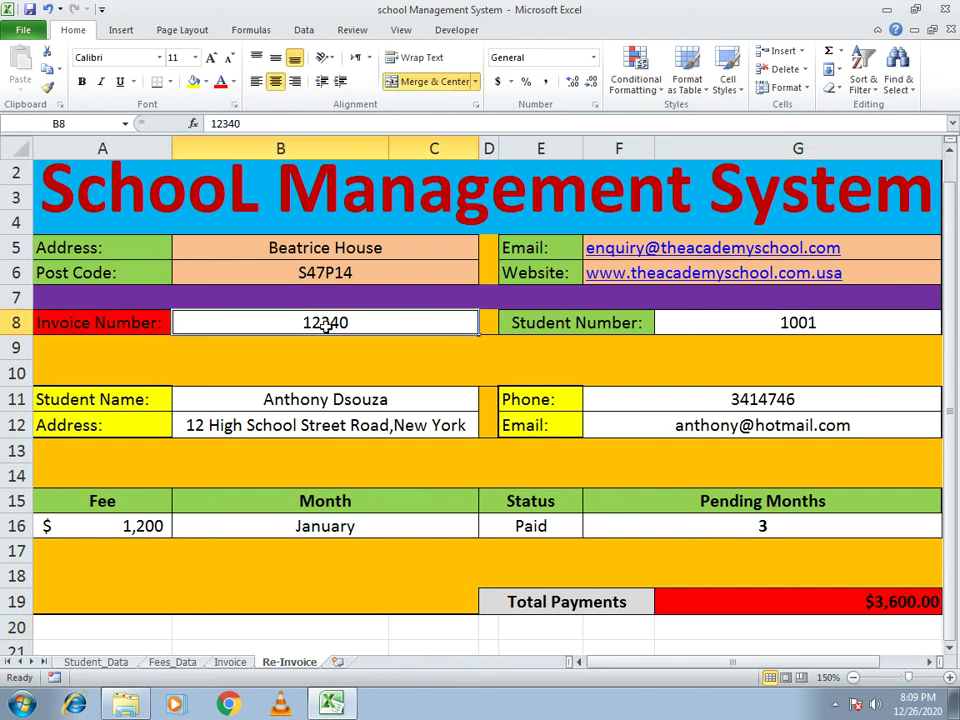
type("1234")
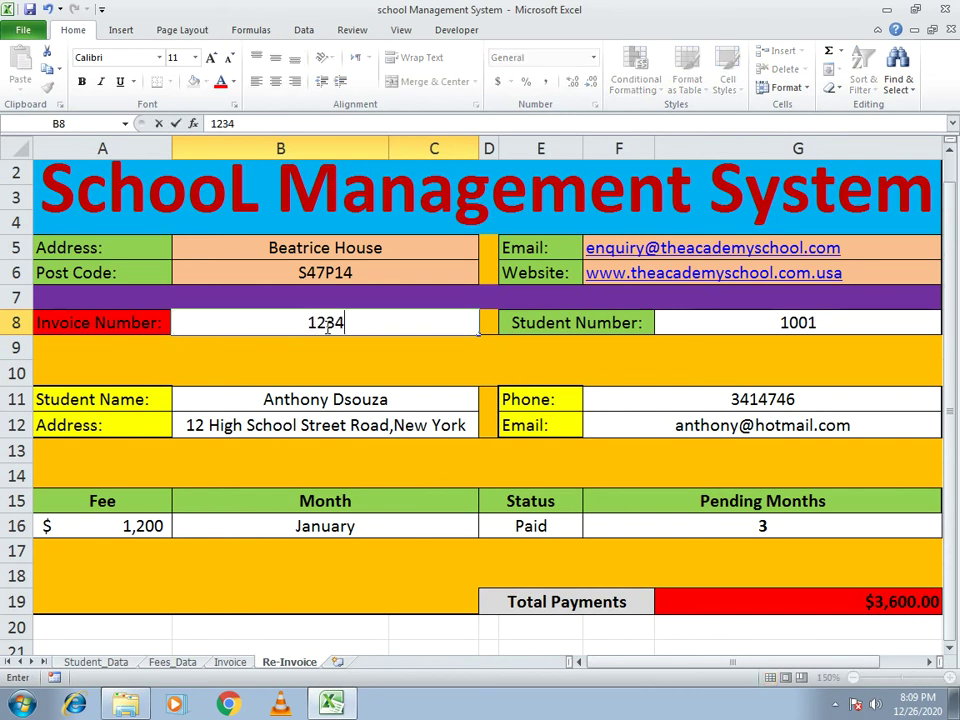
type("1")
key("Return")
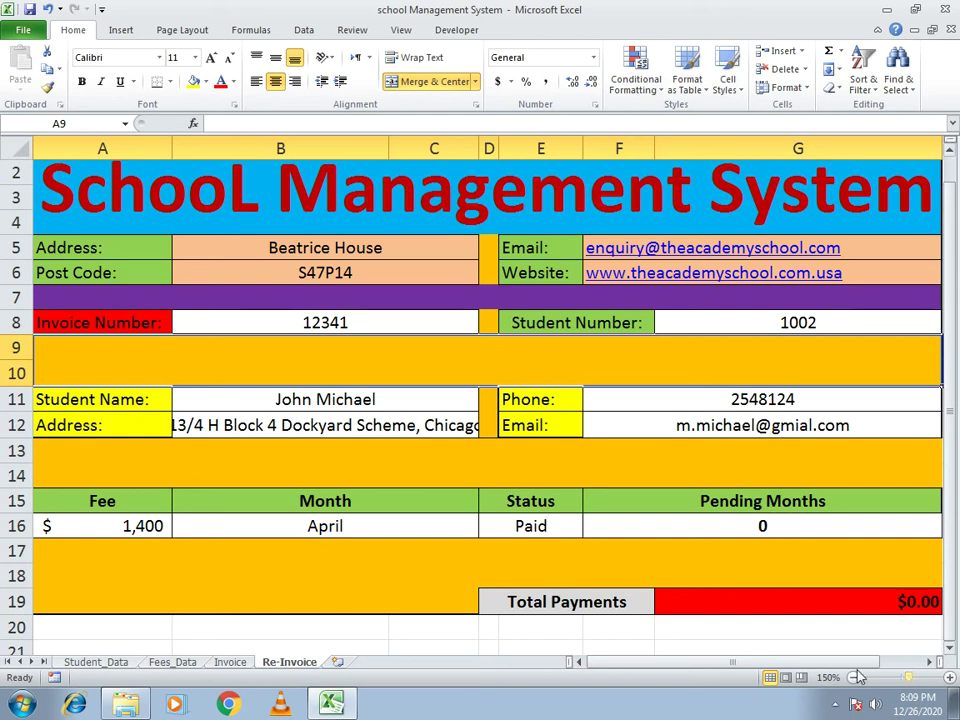
left_click(345, 322)
Test invoice number 12343 in B8.
type("12343")
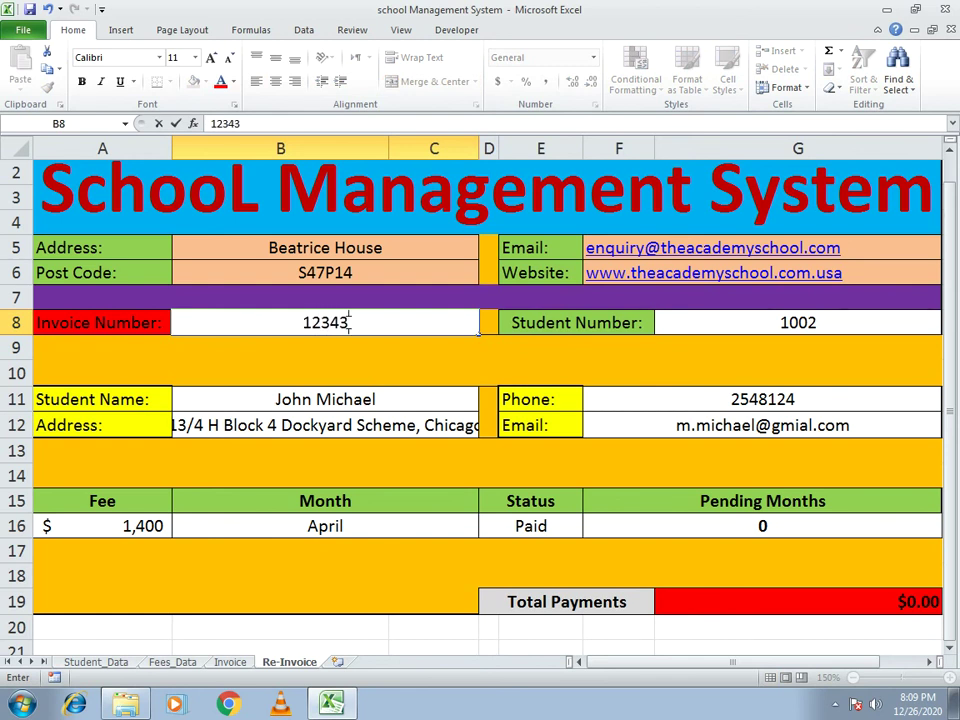
key("Return")
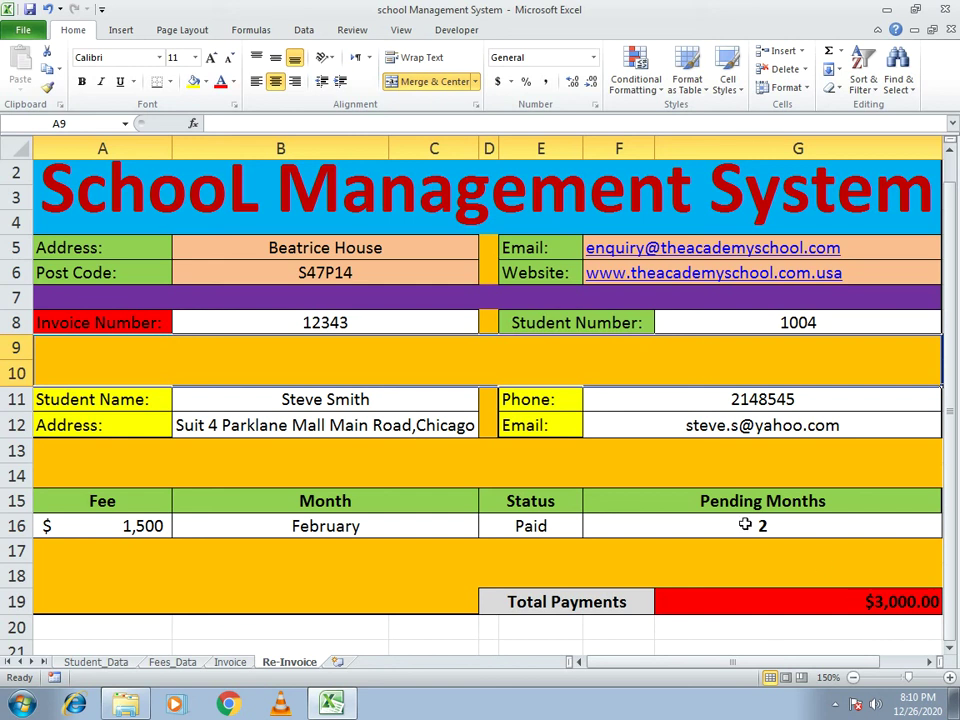
left_click(328, 318)
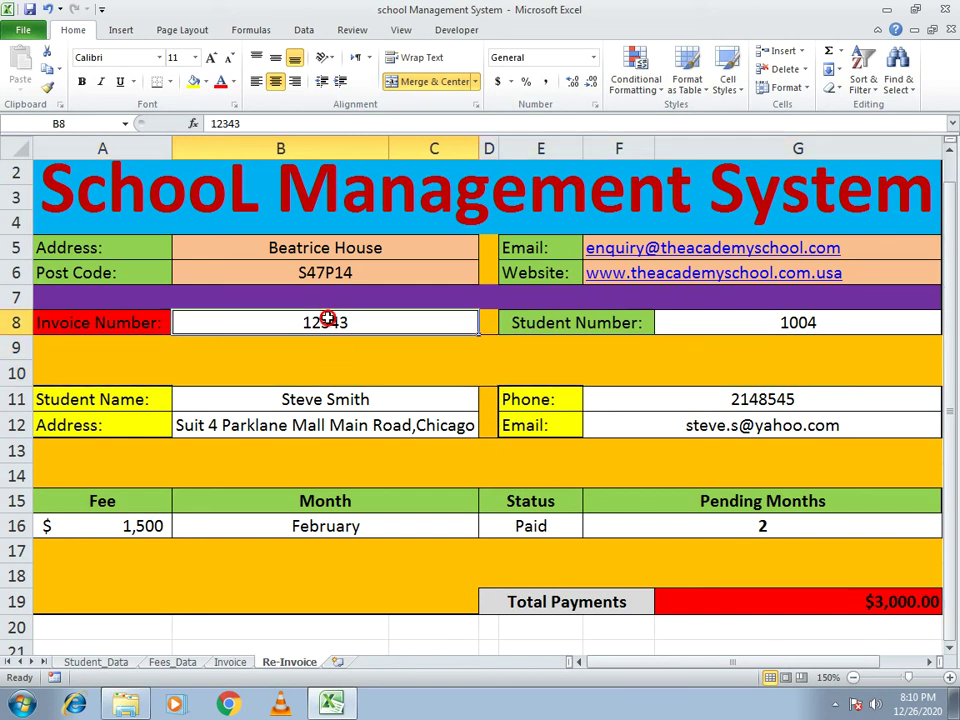
type("12343")
key("Return")
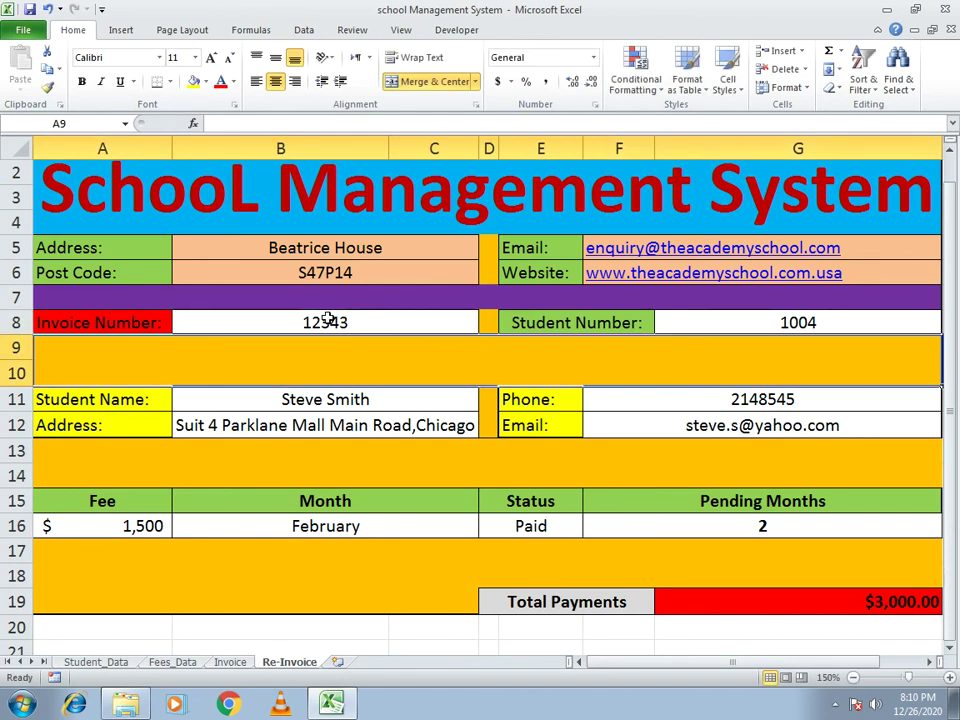
Enter invoice 12342 to show March, Not Paid, 2 pending months and $2,470.00 total.
left_click(328, 318)
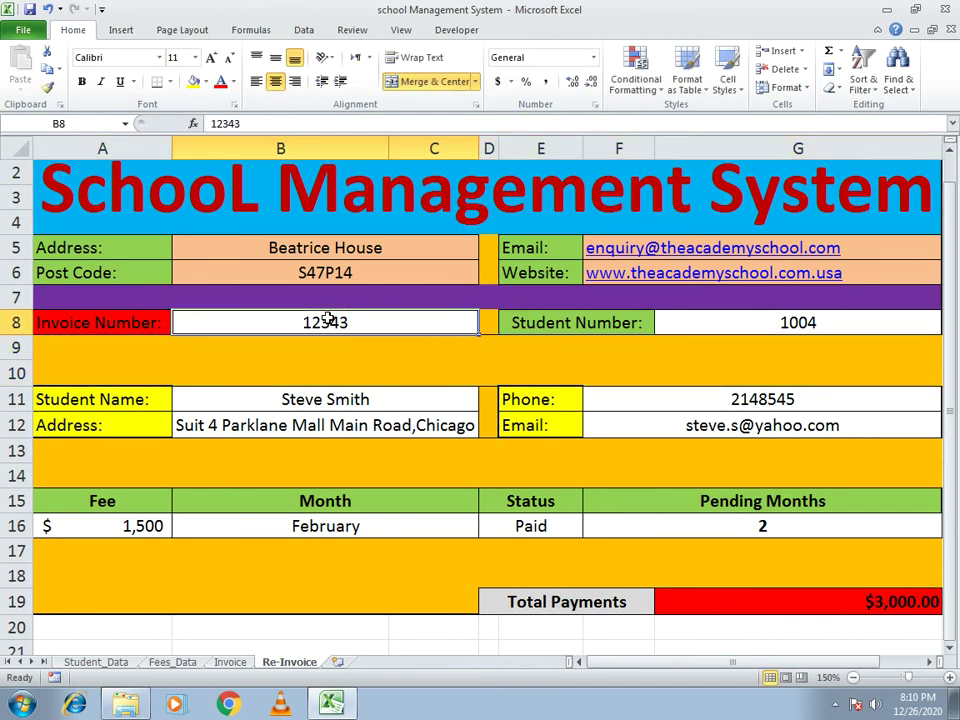
type("12342")
key("Return")
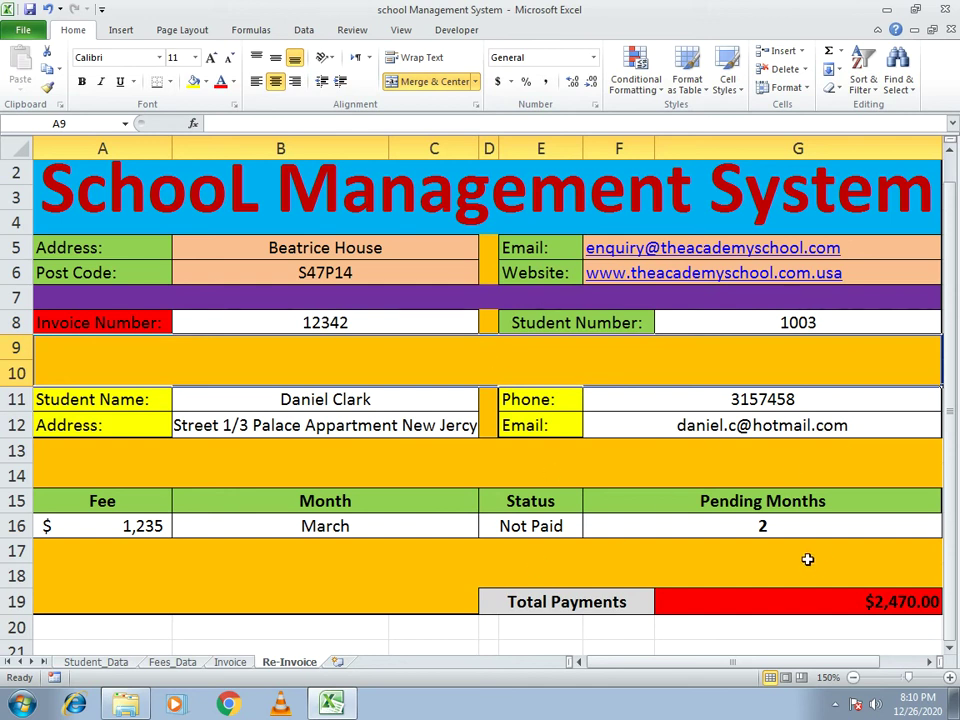
left_click(78, 663)
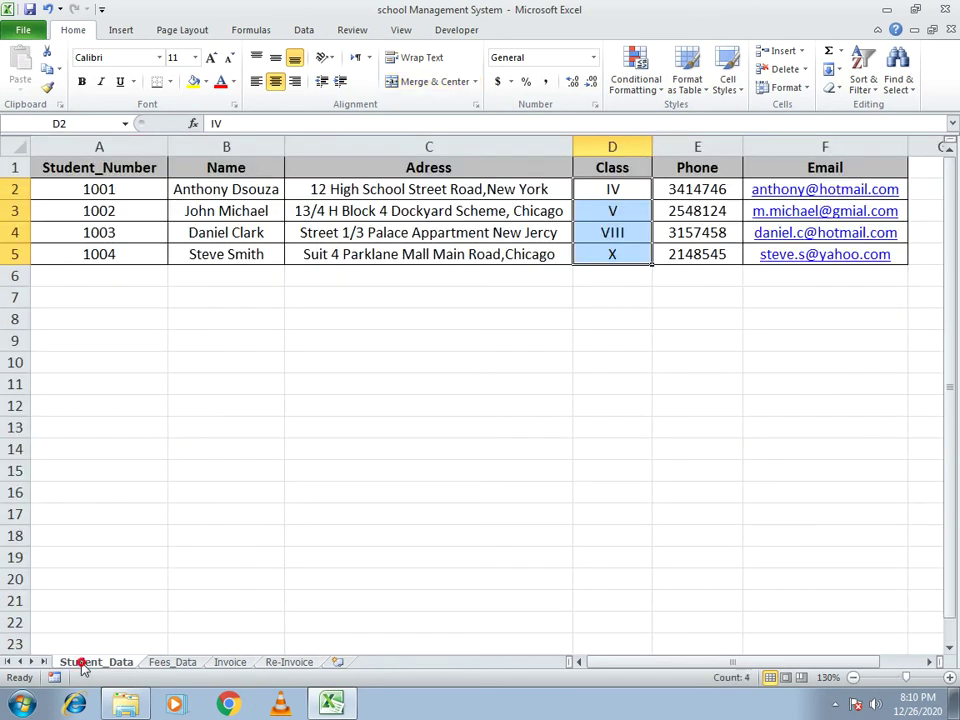
left_click(181, 662)
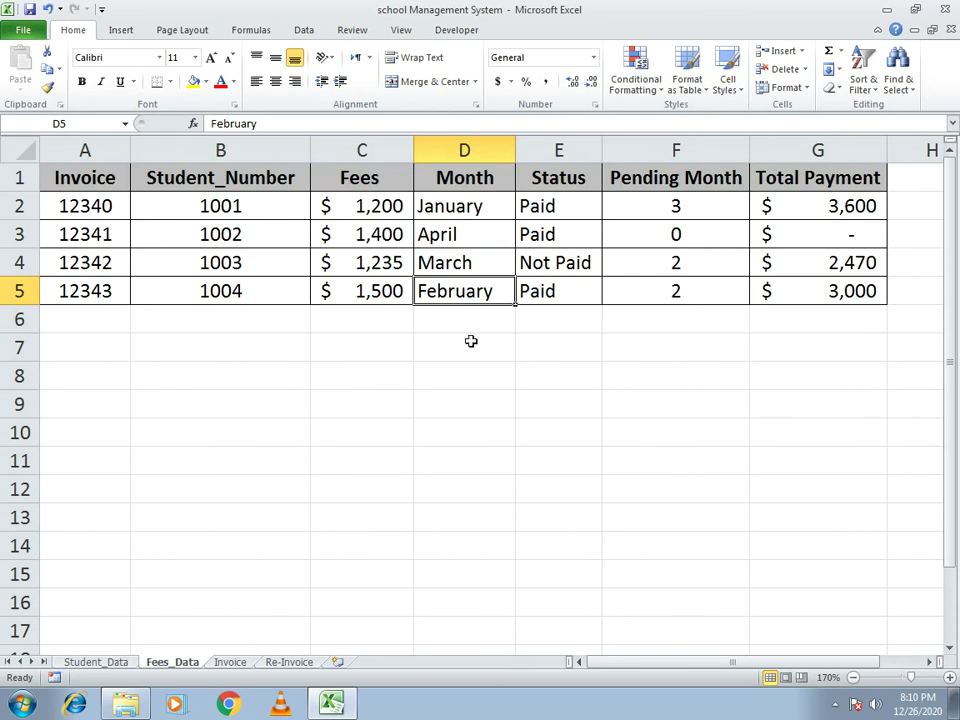
left_click(276, 662)
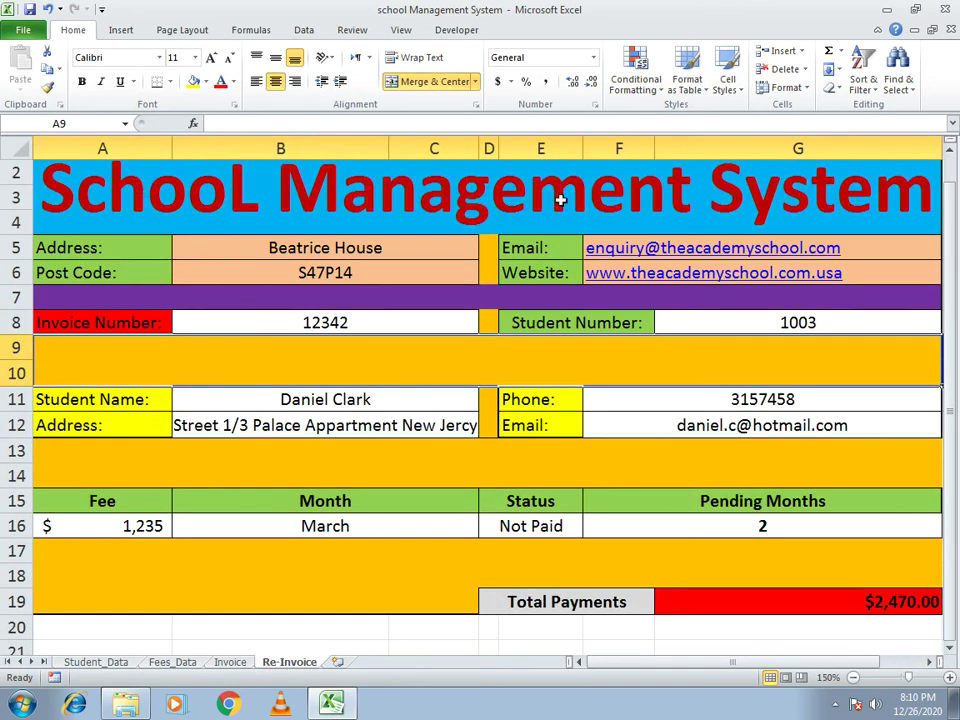